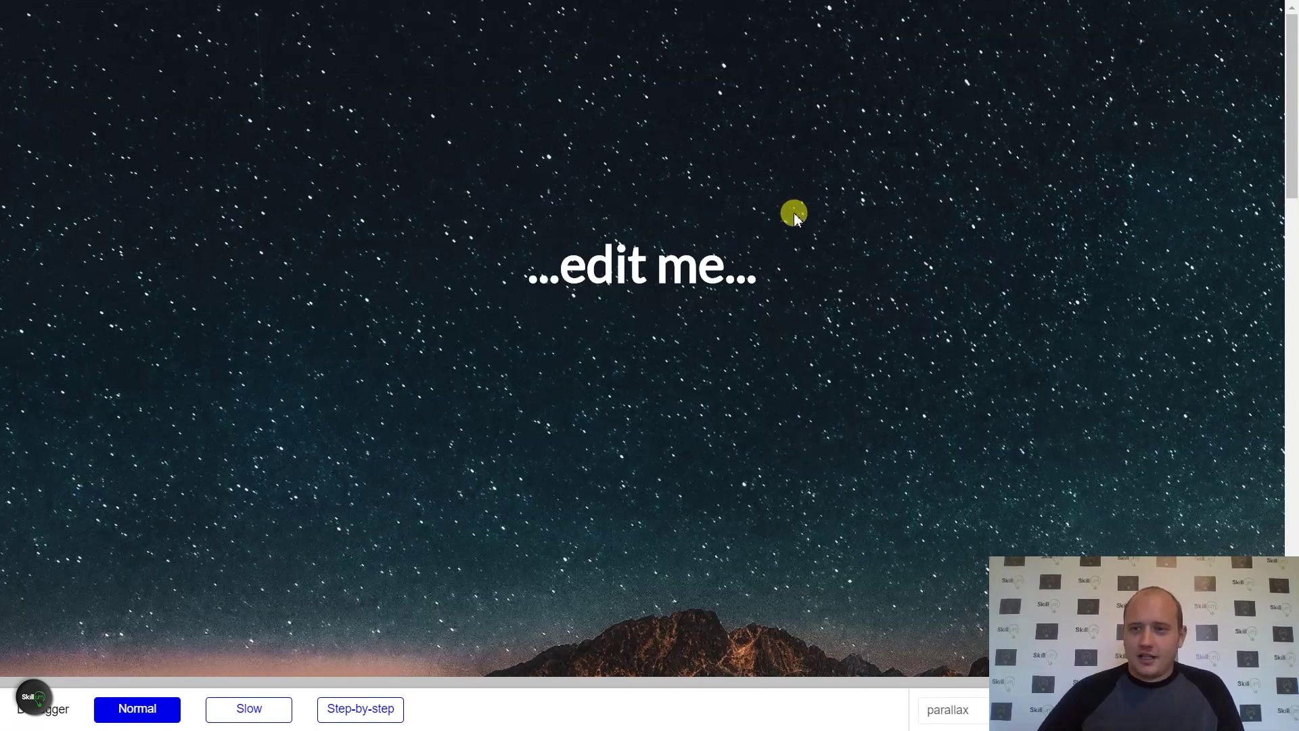
Examine how the background image moves behind the sections while scrolling through the parallax page preview.
scroll(788, 218, down, 10)
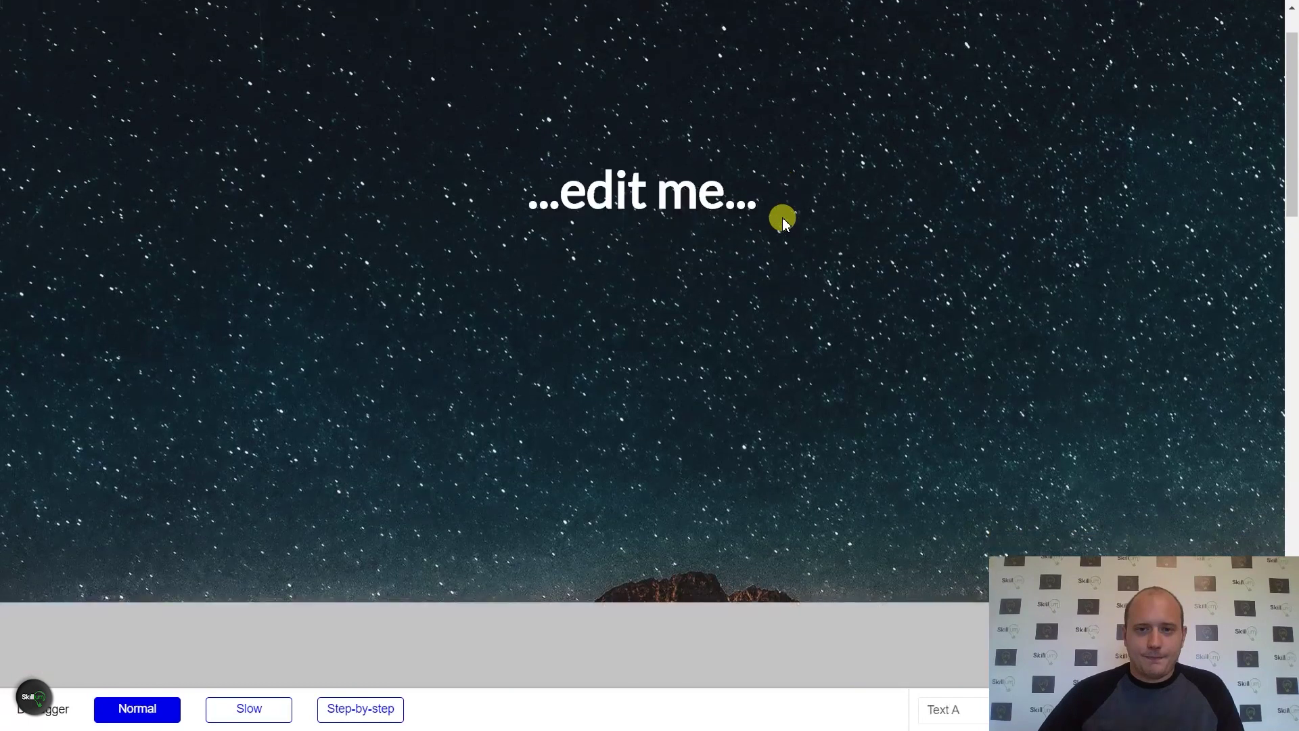
scroll(772, 250, up, 5)
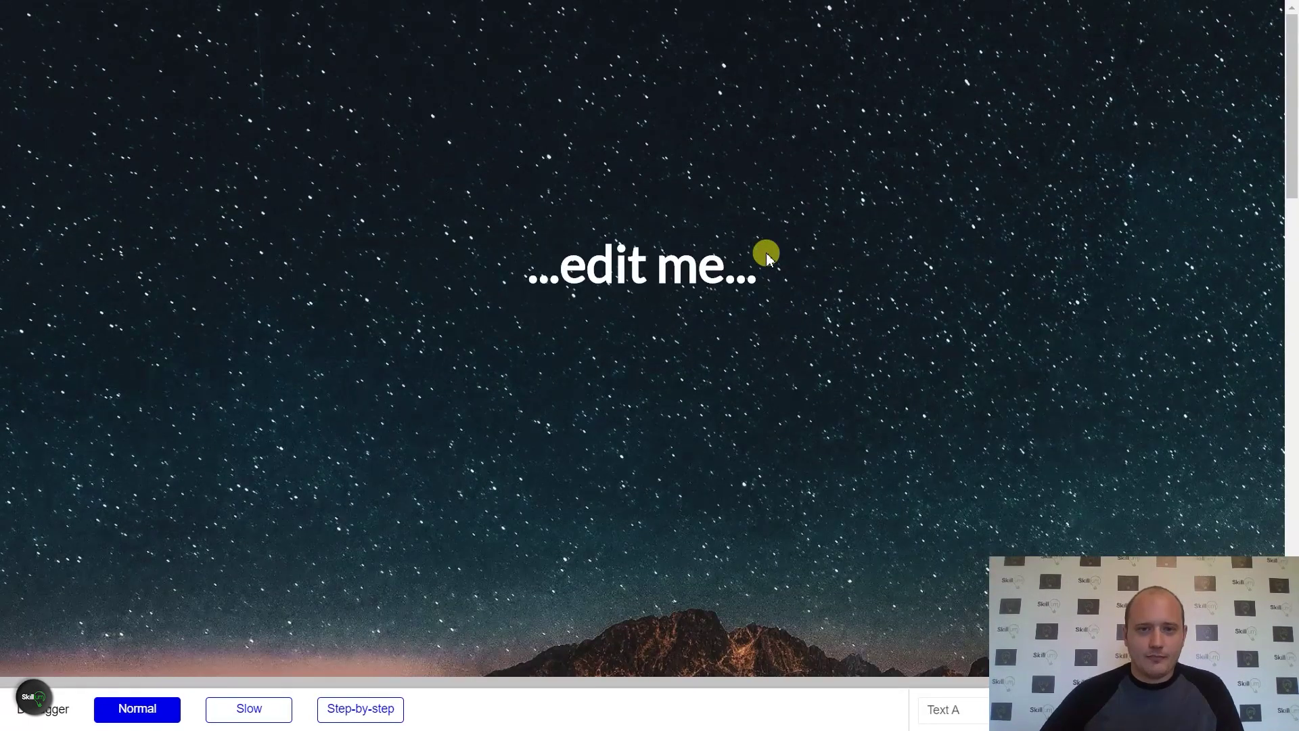
scroll(767, 256, down, 5)
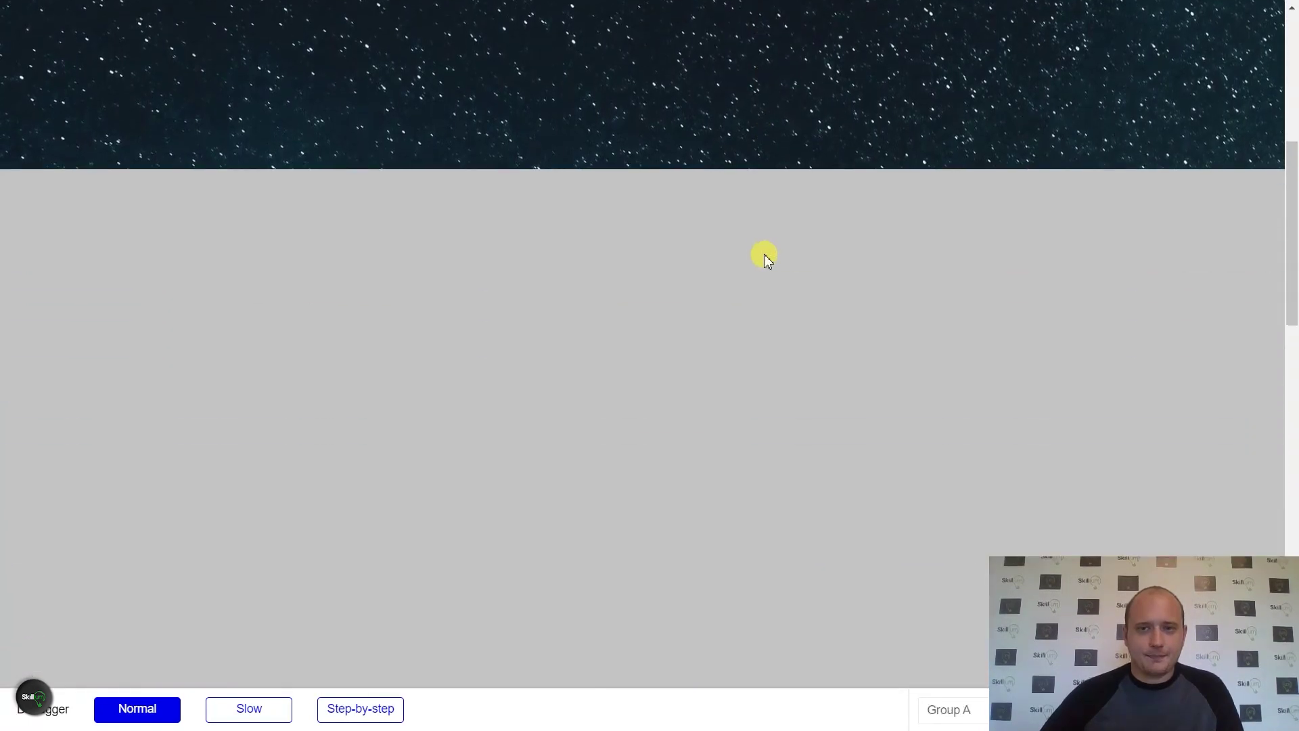
scroll(761, 254, up, 5)
scroll(720, 271, down, 7)
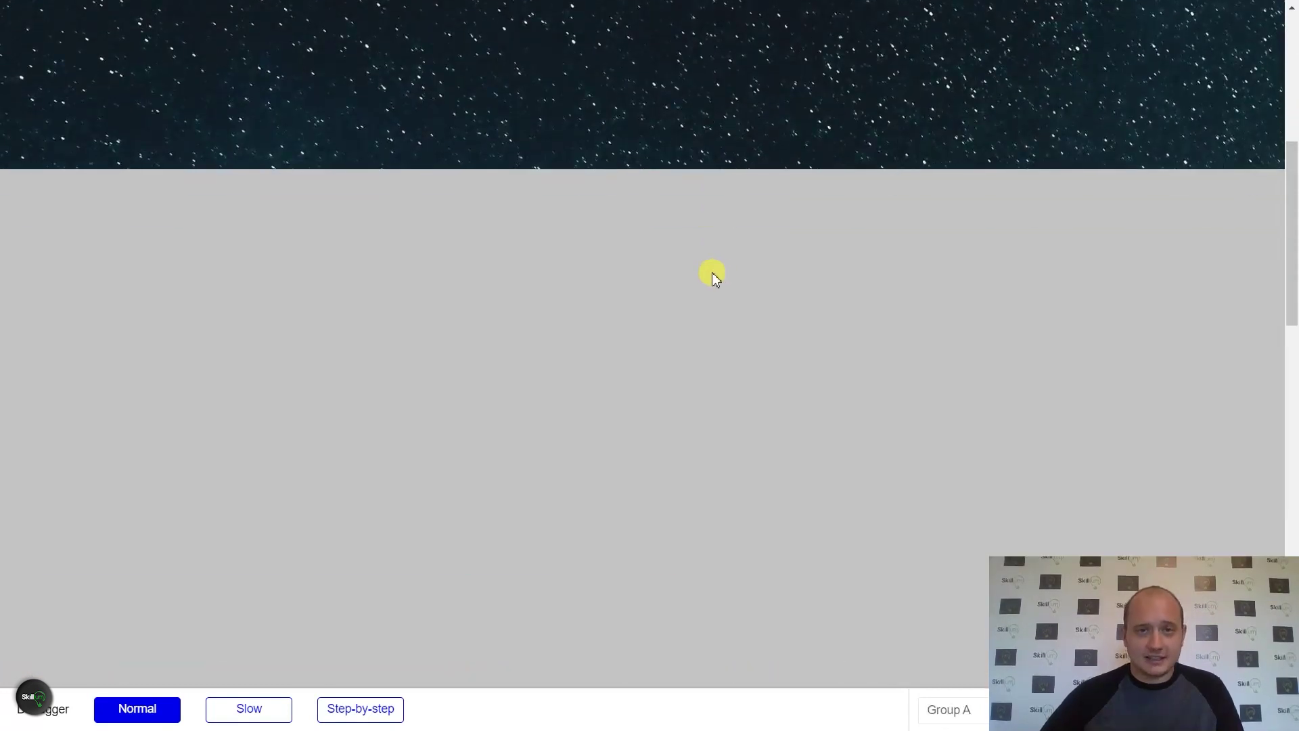
scroll(623, 302, up, 5)
scroll(624, 305, up, 3)
scroll(620, 306, down, 6)
scroll(617, 303, down, 10)
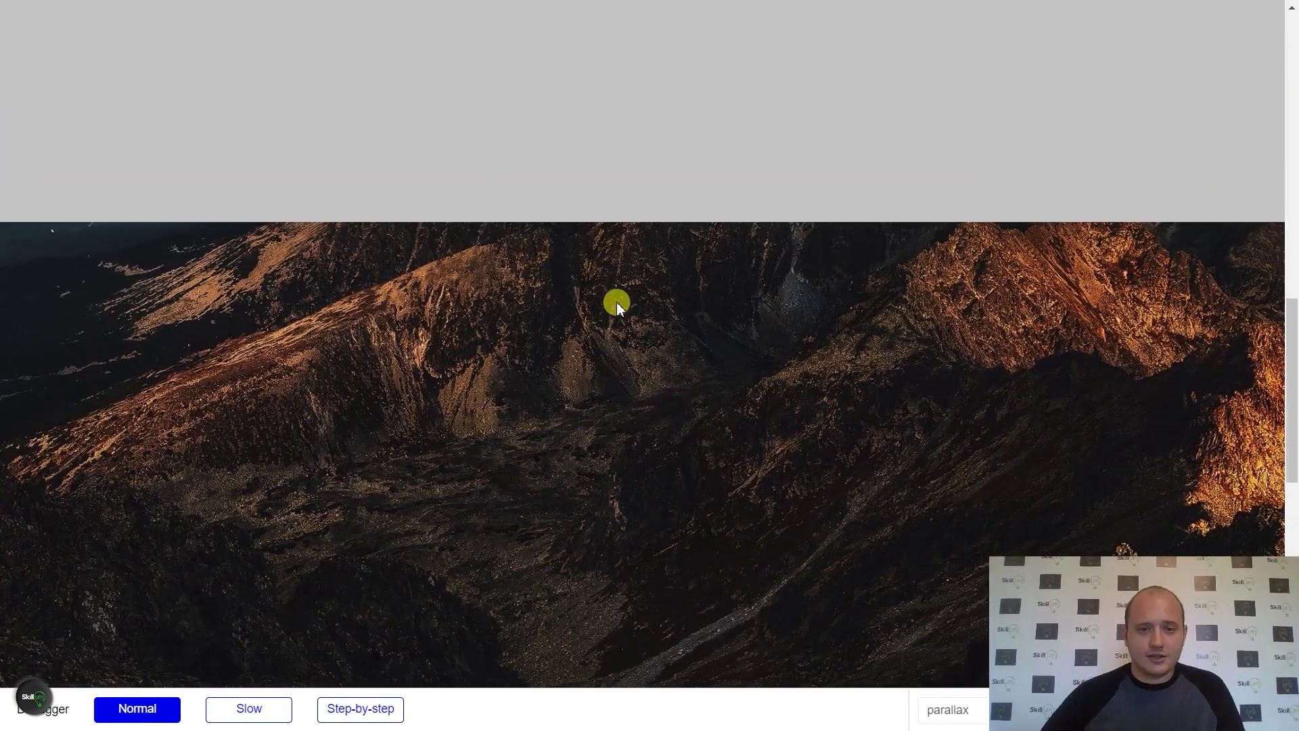
scroll(617, 306, down, 5)
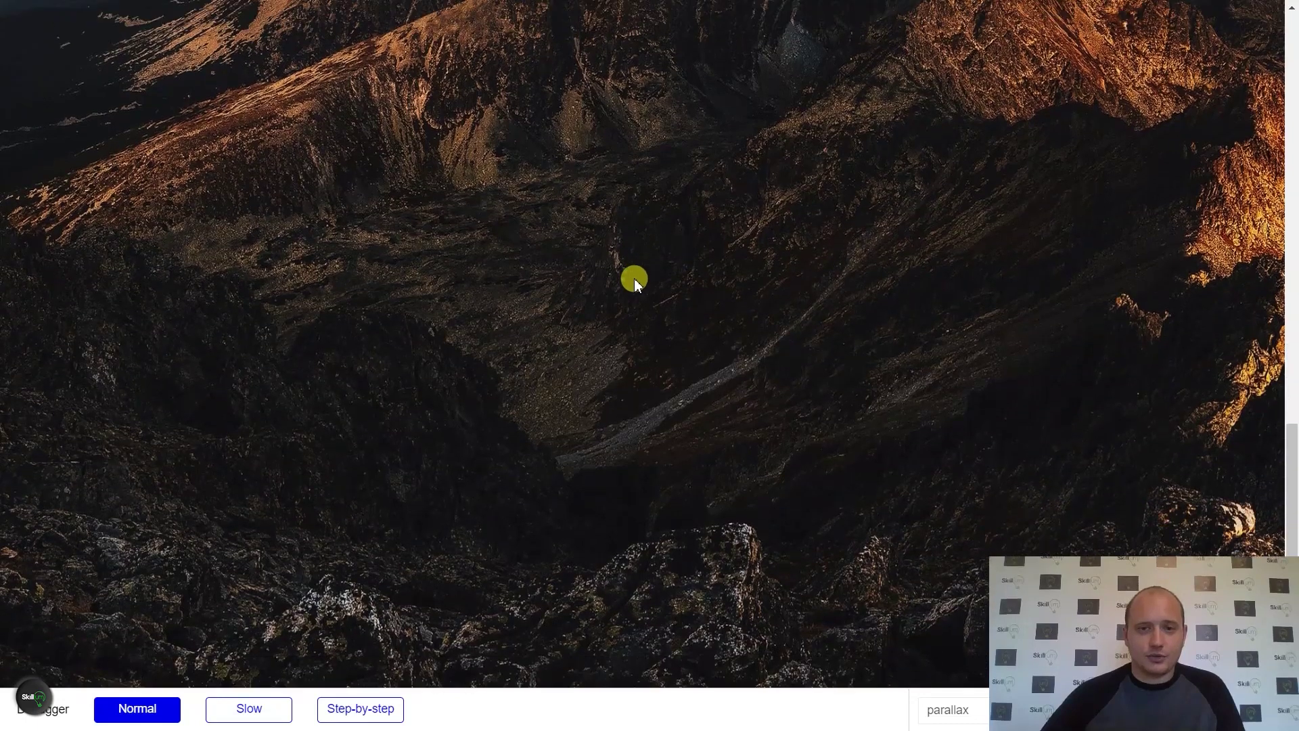
scroll(634, 278, up, 15)
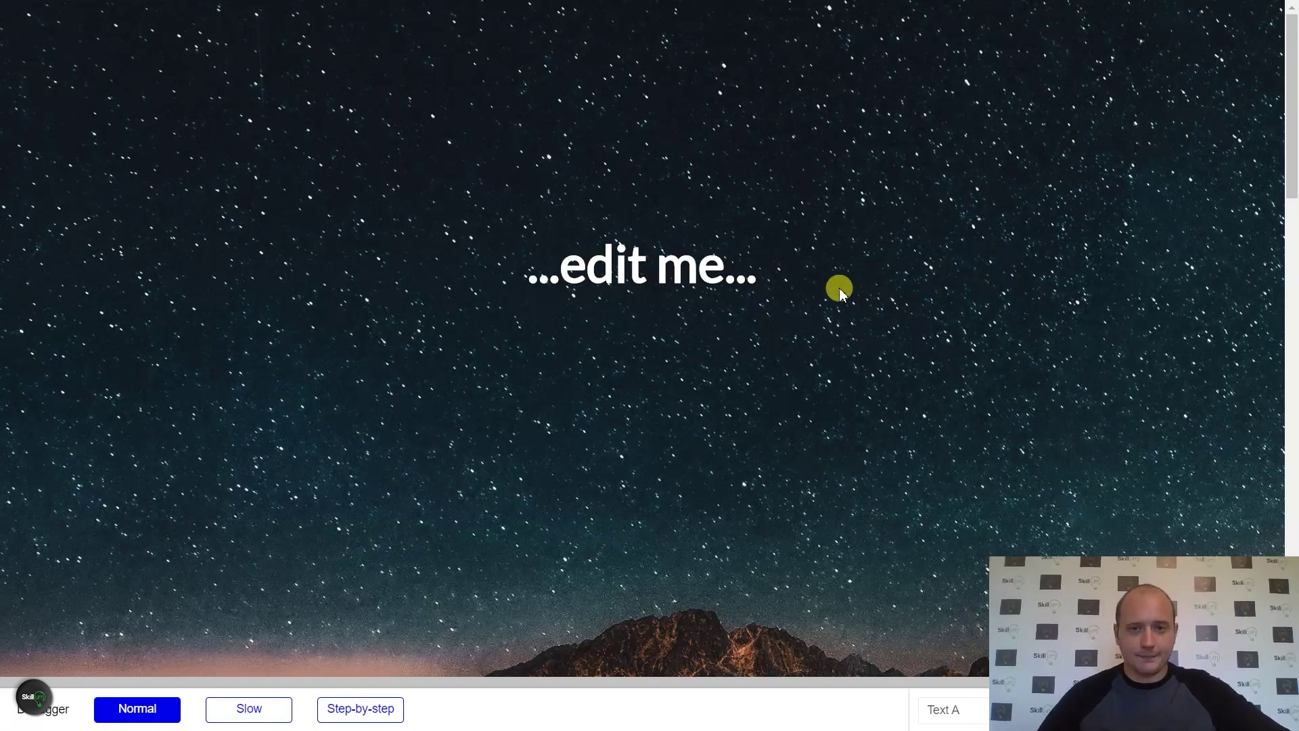
Return to the parallax page in the Bubble editor and replace the heading text "...edit me..." with "Привет Всем)".
key(ctrl+Tab)
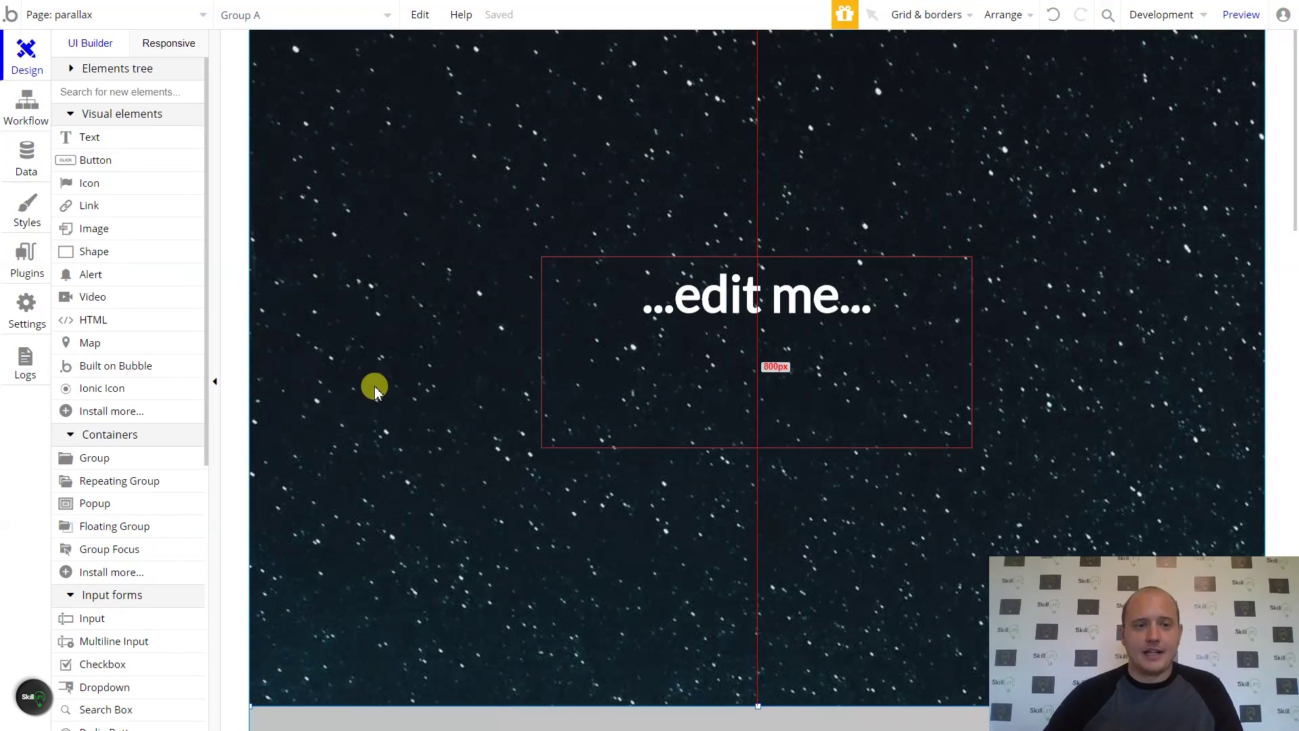
scroll(457, 389, down, 10)
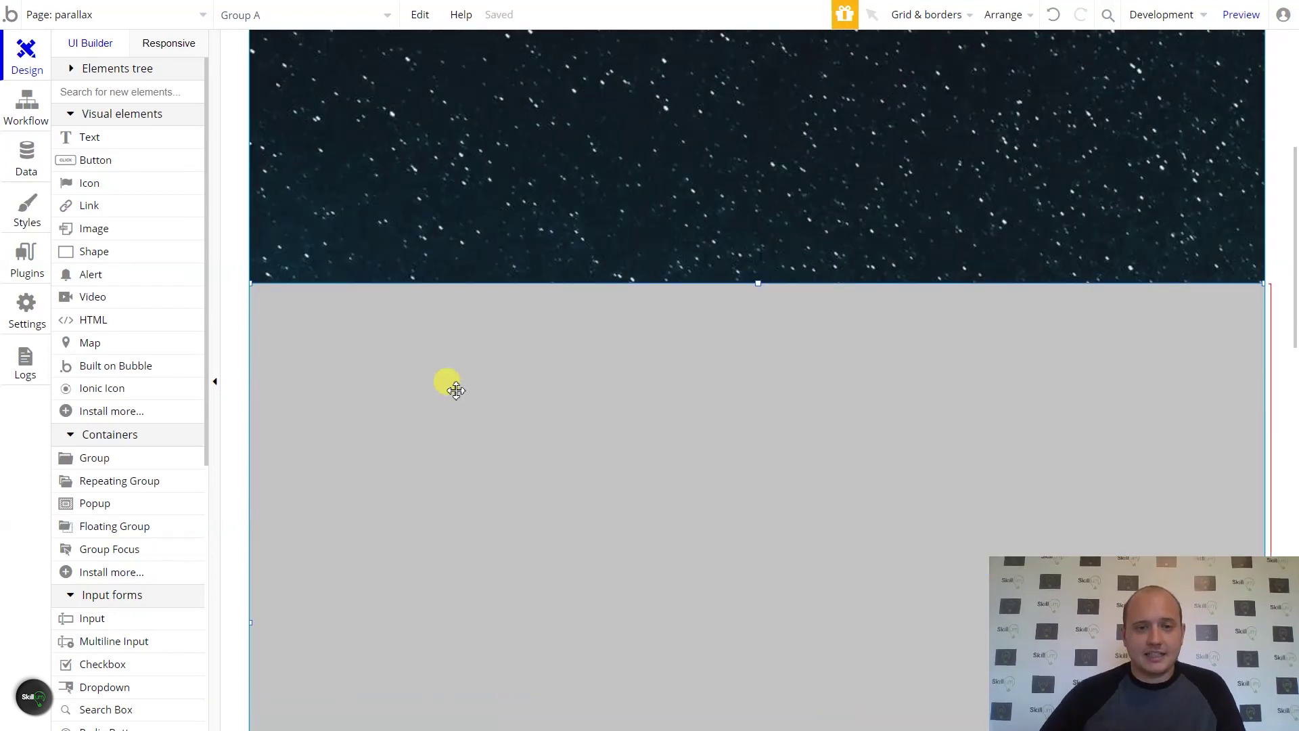
scroll(589, 412, down, 8)
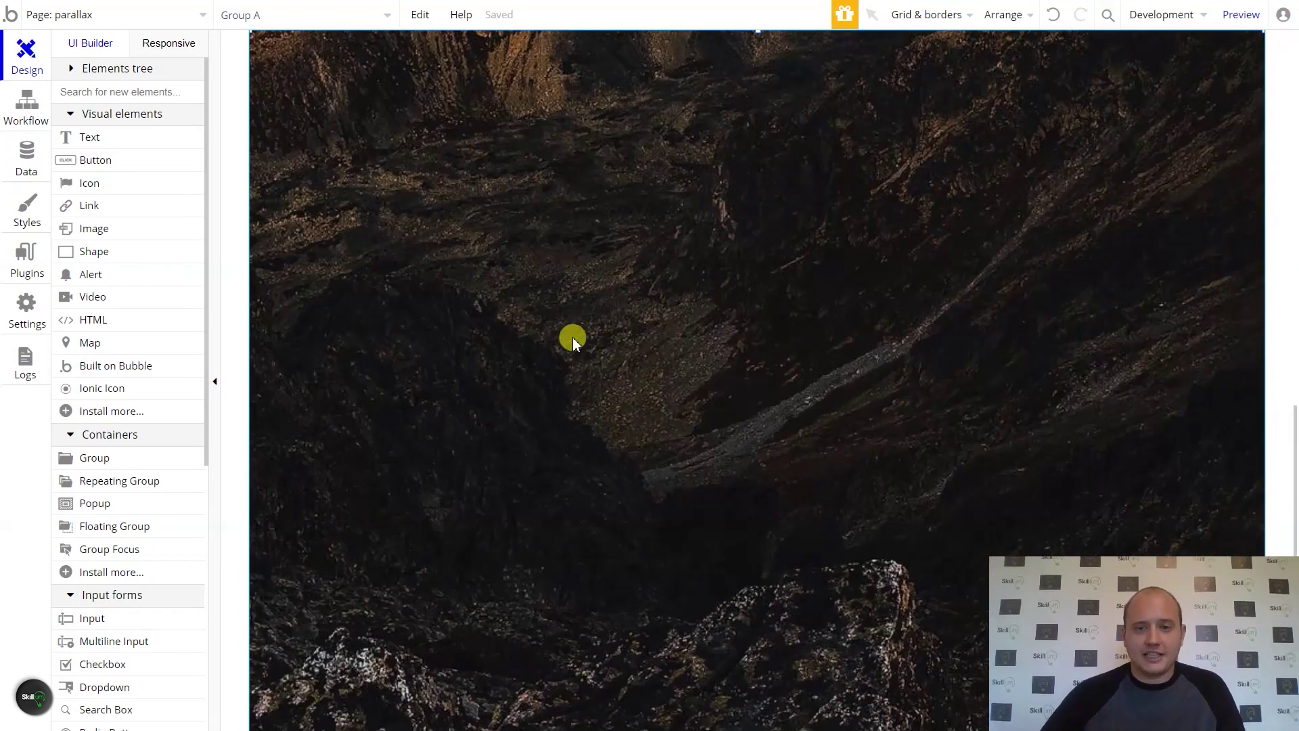
scroll(721, 590, up, 15)
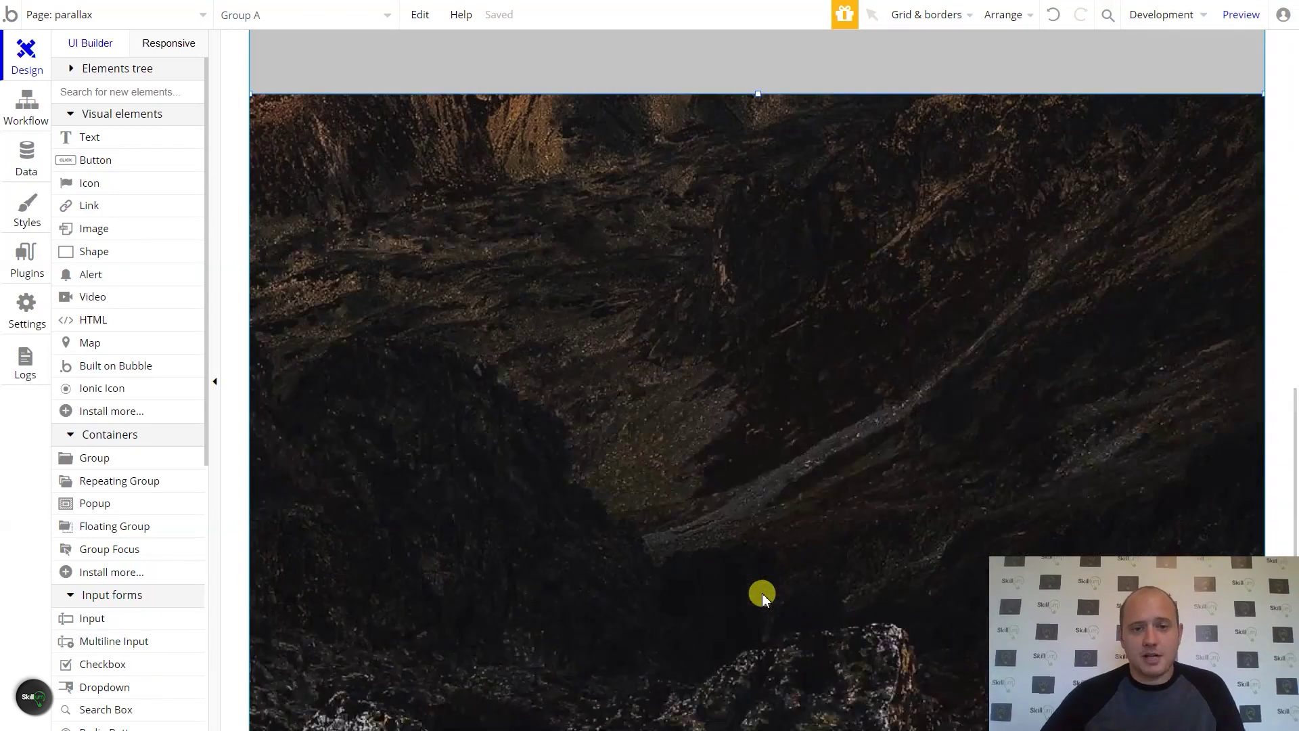
scroll(747, 595, up, 3)
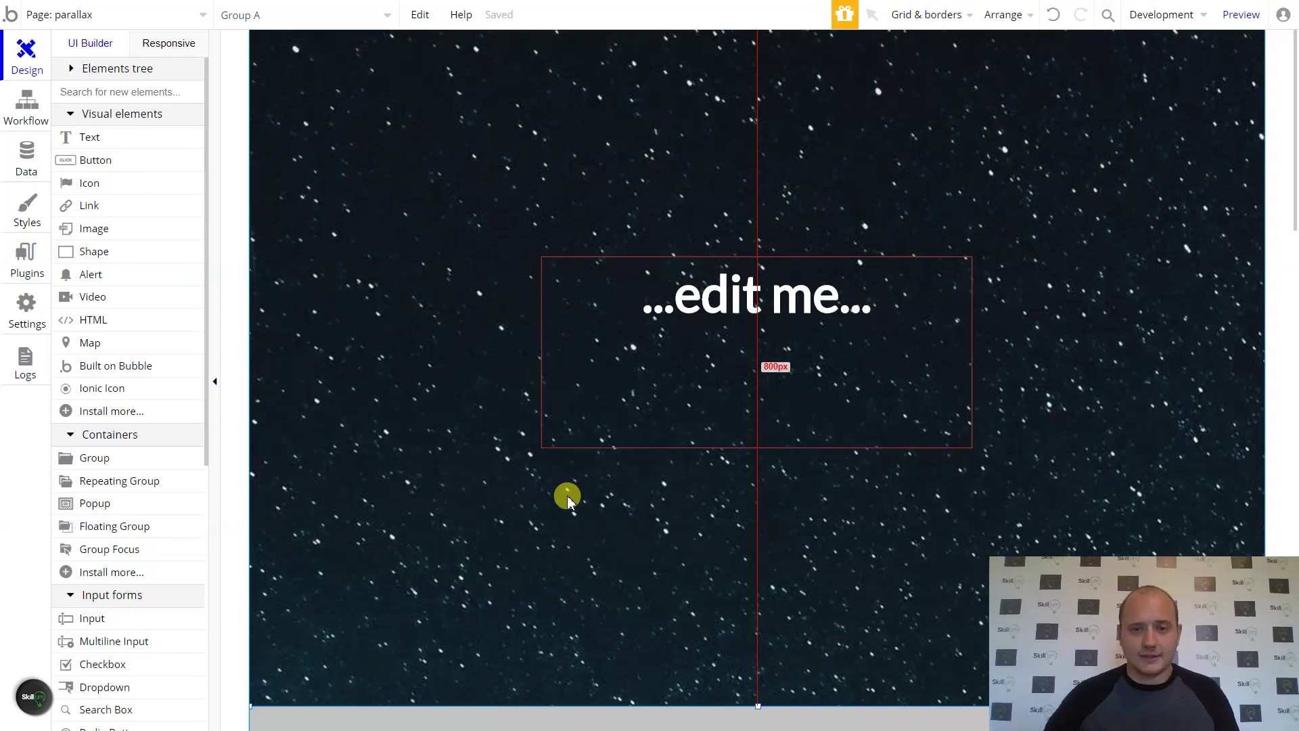
click(785, 360)
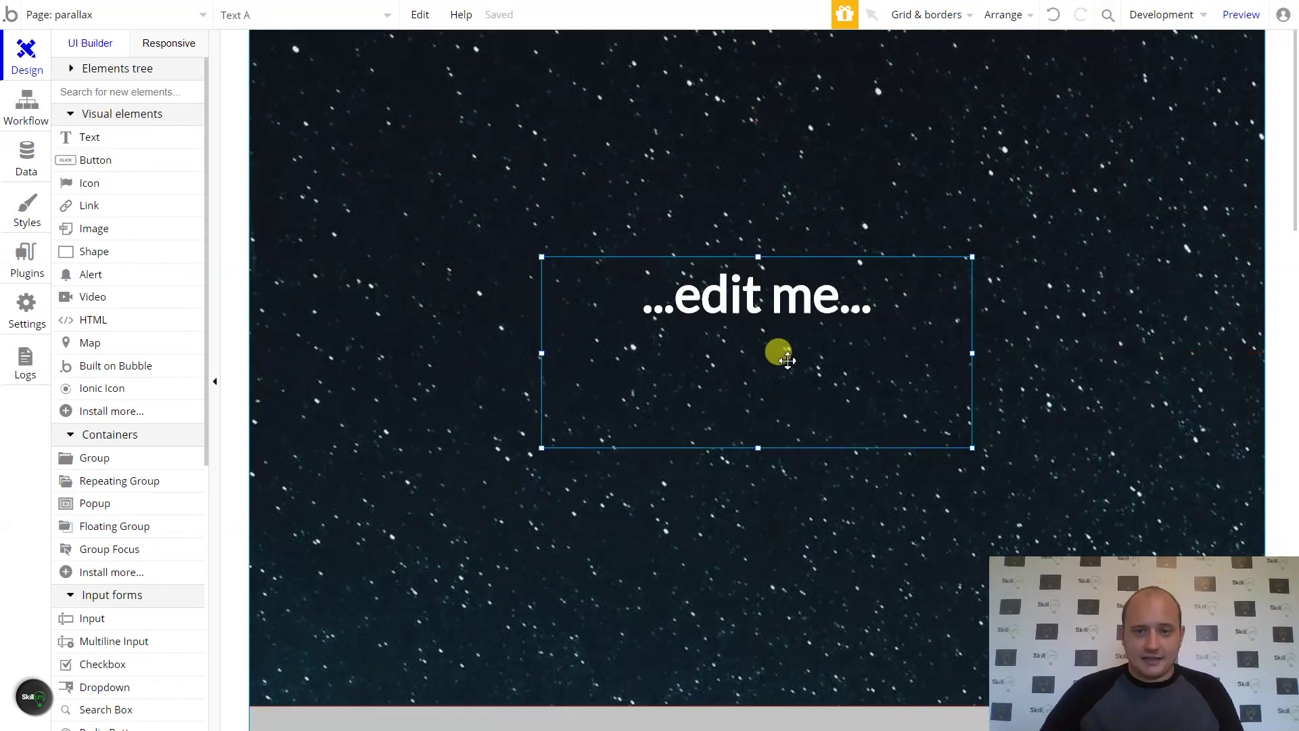
double_click(785, 360)
text(n)
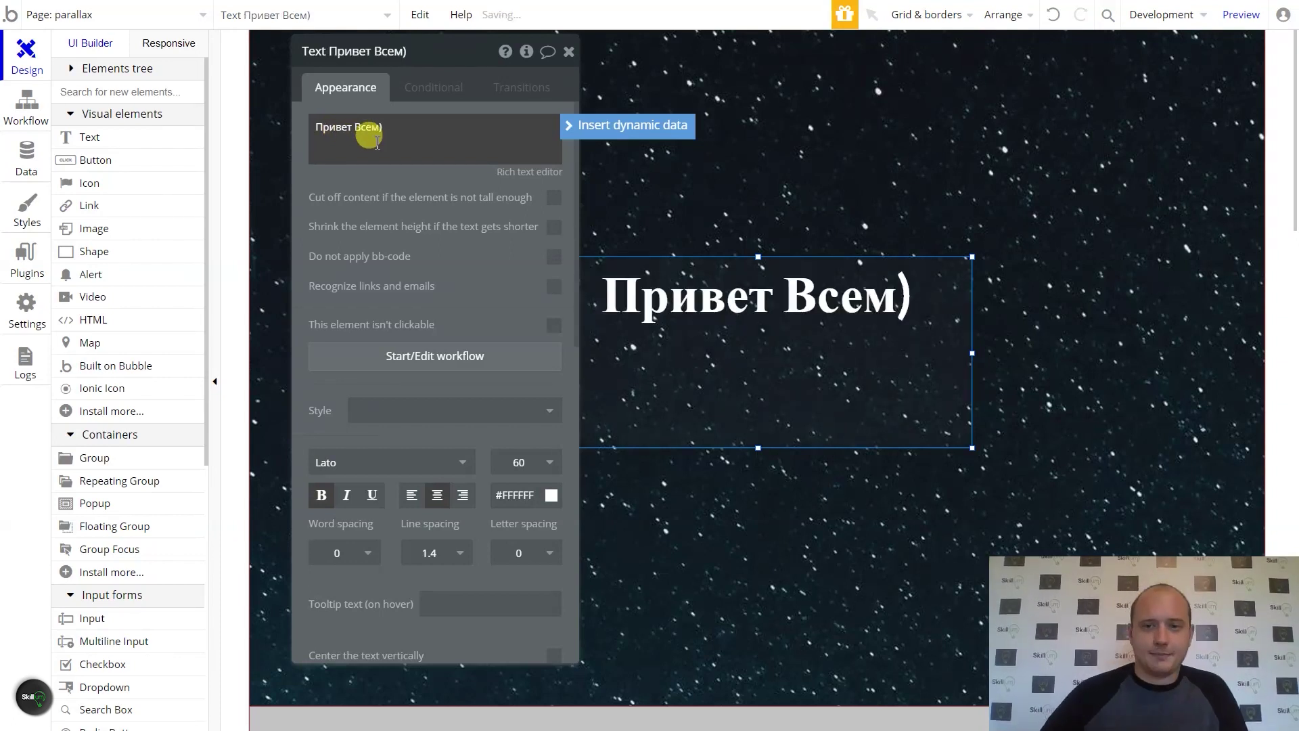
click(569, 52)
Draw a floating group about 547 px tall over the starry section, enclosing the heading.
scroll(490, 406, down, 12)
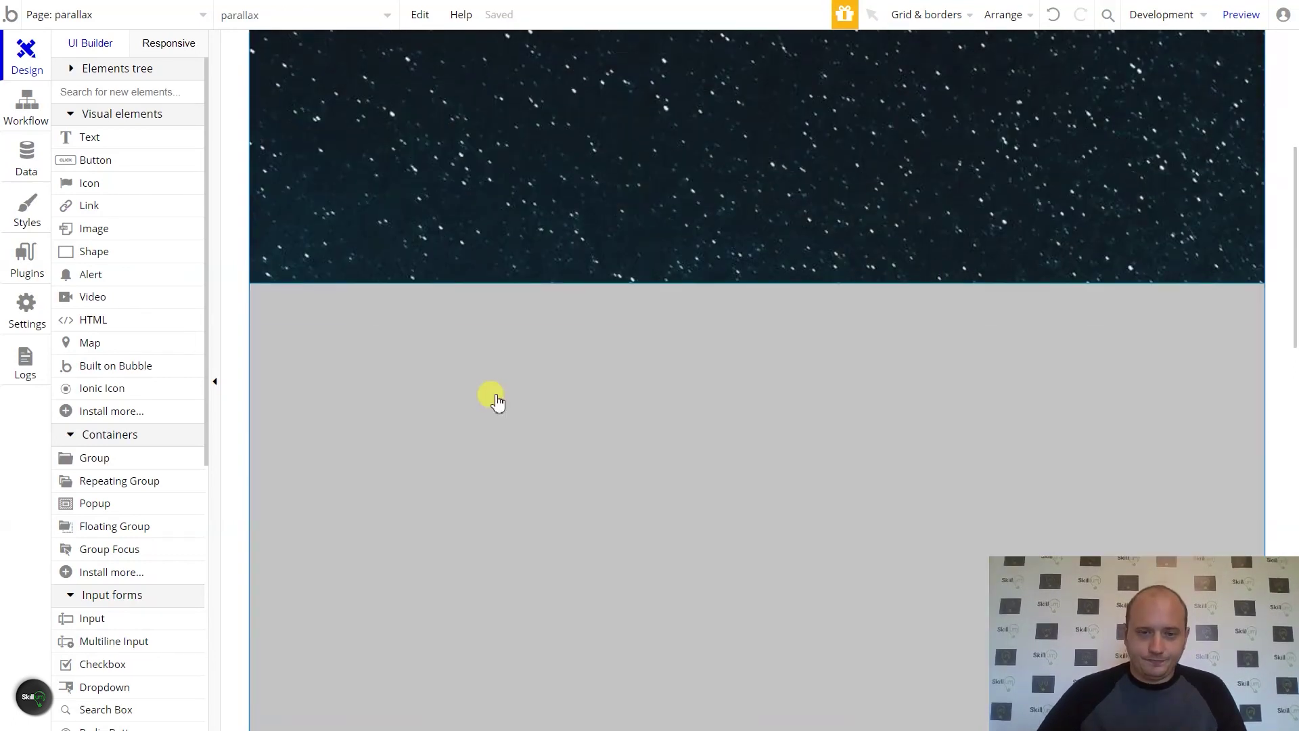
scroll(484, 400, up, 10)
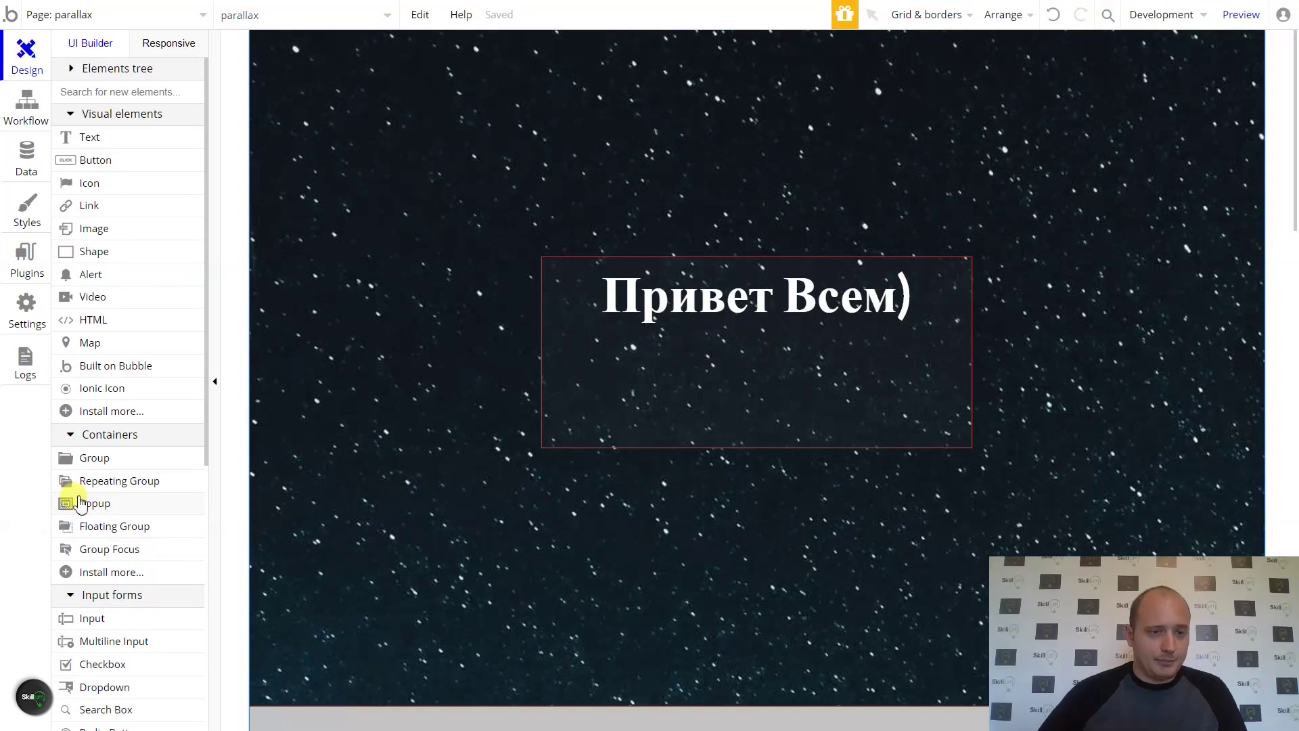
click(108, 526)
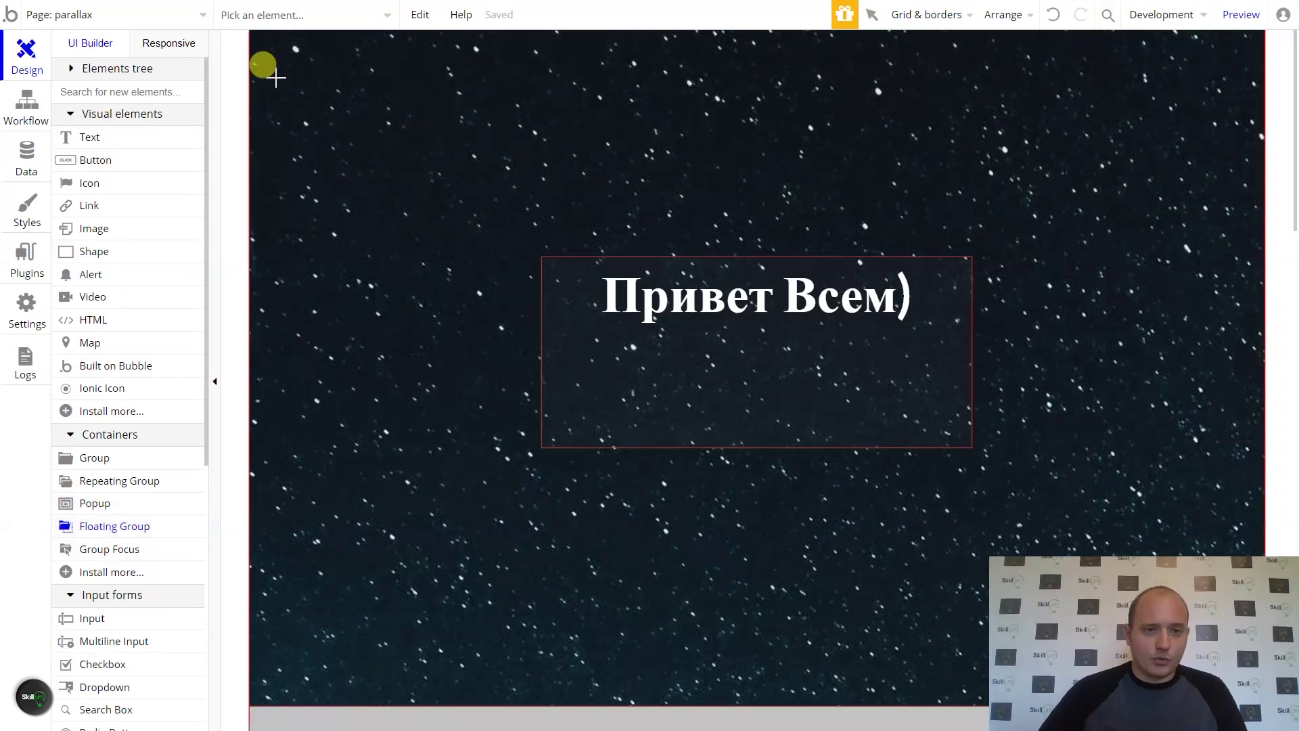
drag(264, 55, 1096, 519)
Set the floating group's width to 1200 and its height to 800.
click(730, 88)
double_click(725, 82)
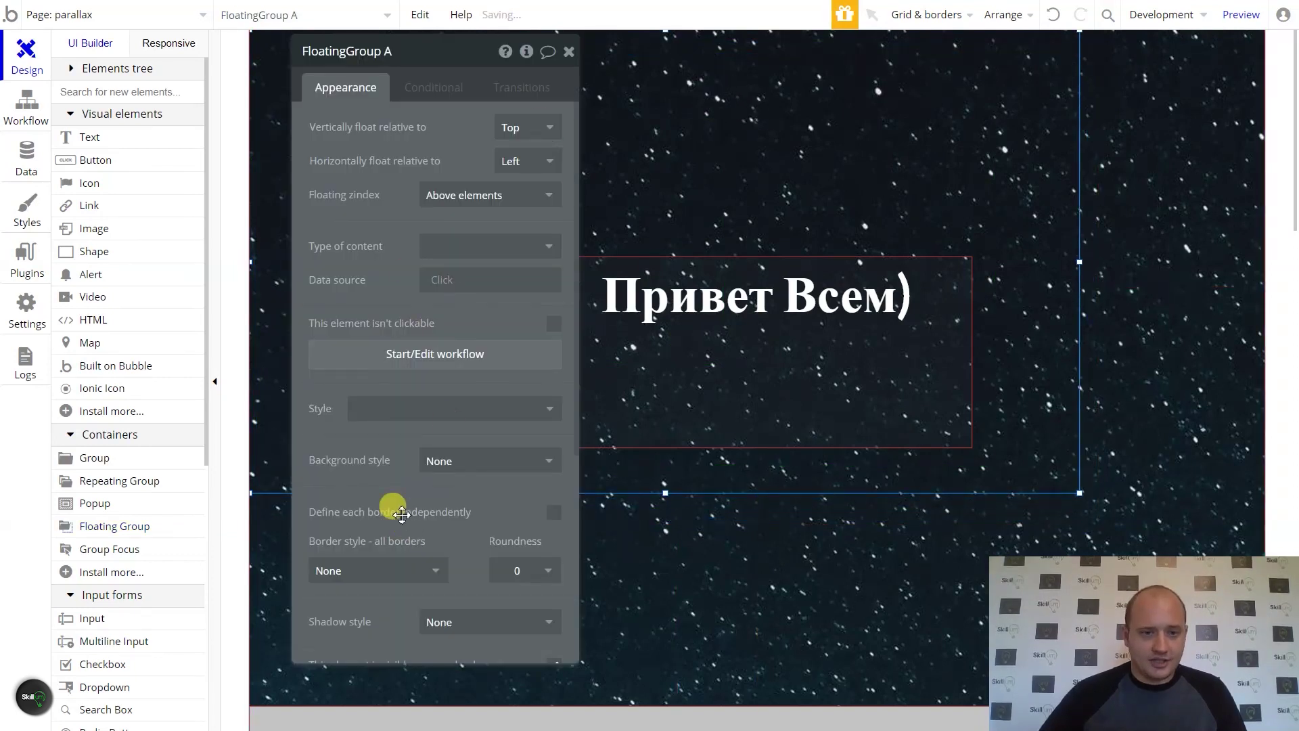
scroll(385, 494, down, 5)
click(337, 475)
text(1200)
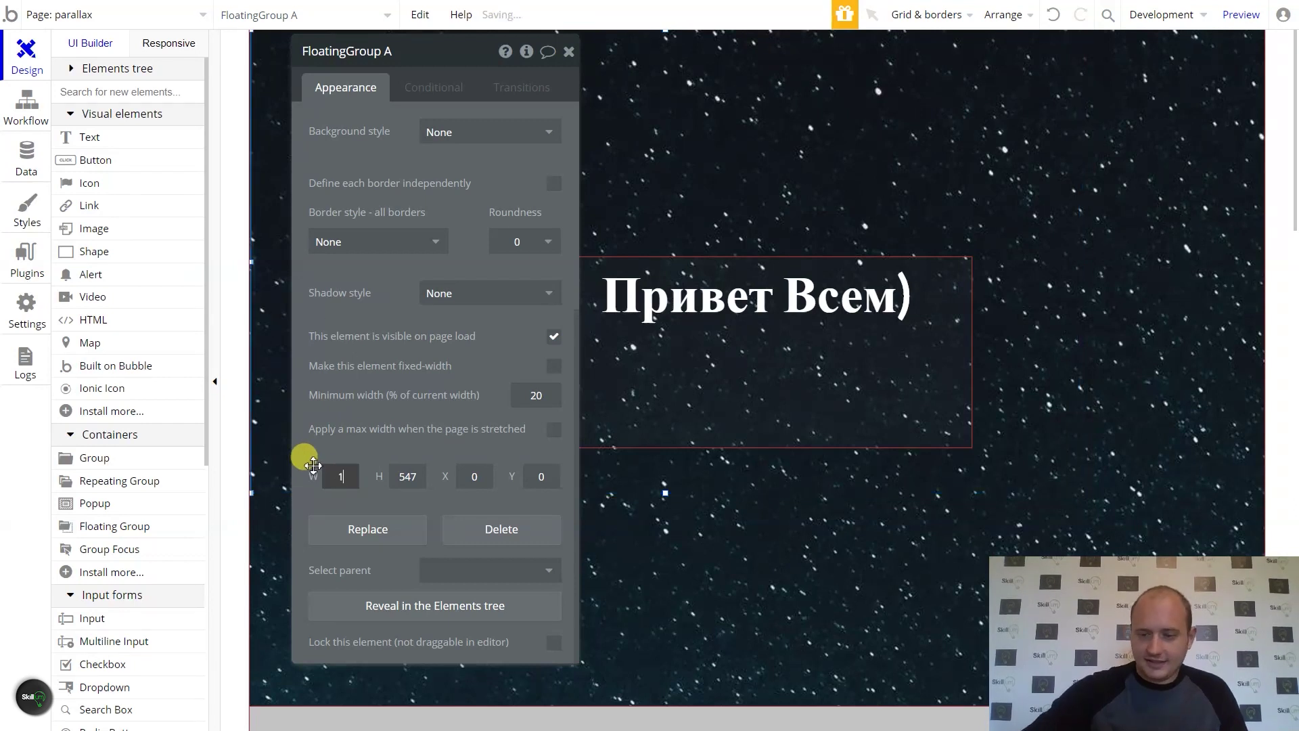
click(406, 476)
drag(407, 476, 383, 487)
text(800)
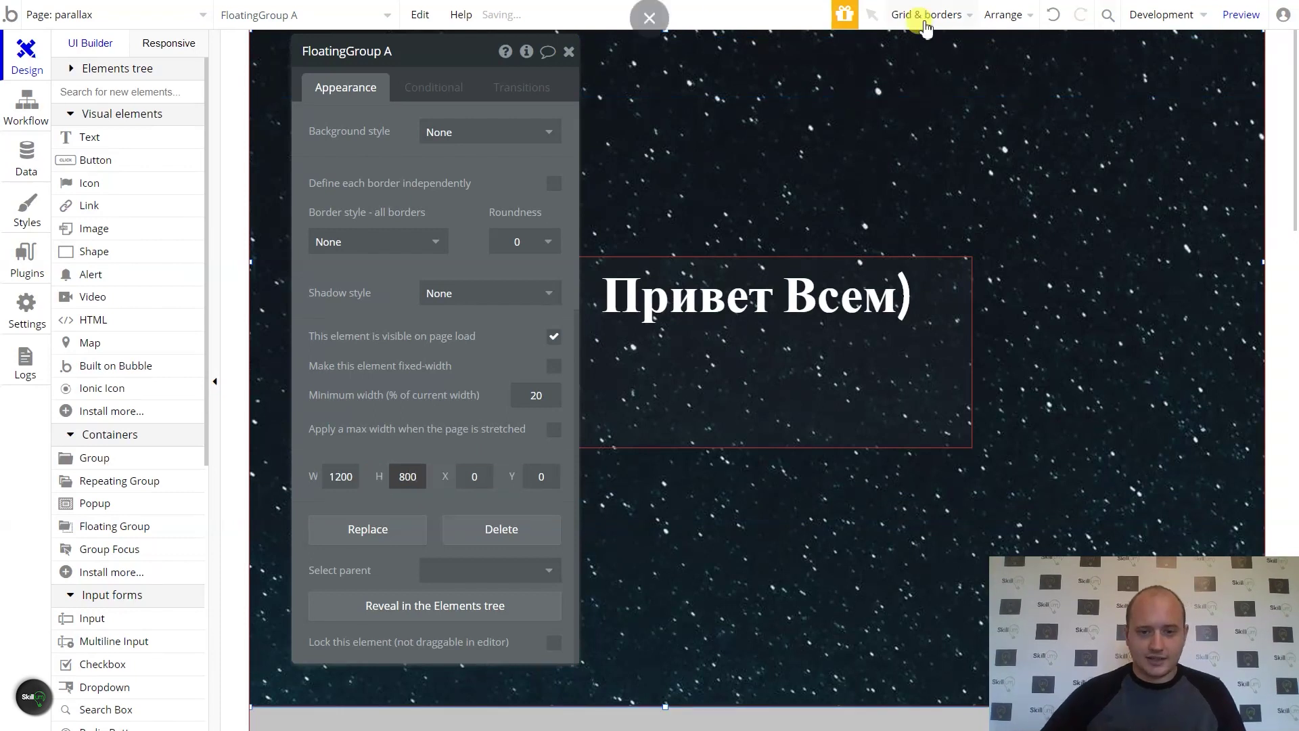
Copy the dynamic image URL of the parallax page's background, ending in pexels-photo-1624496.jpeg.
scroll(810, 553, down, 5)
scroll(810, 553, down, 2)
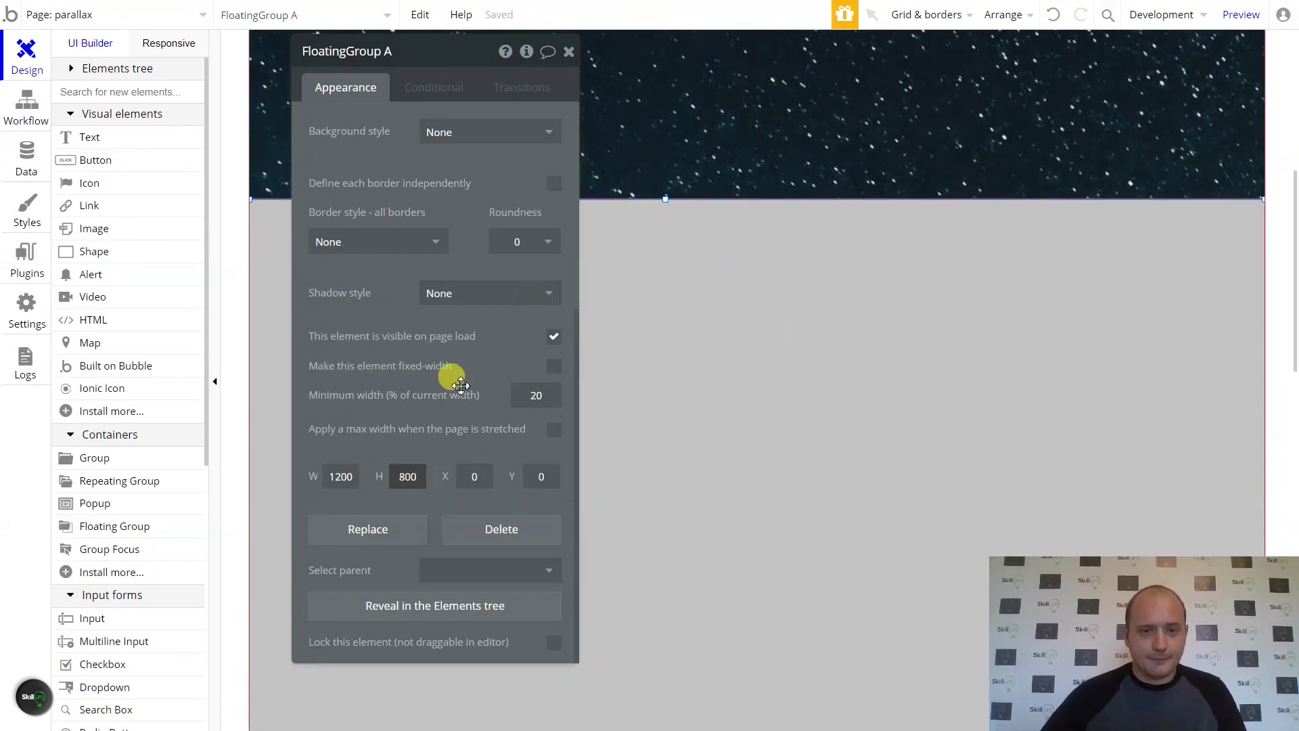
scroll(362, 238, up, 2)
scroll(362, 238, up, 5)
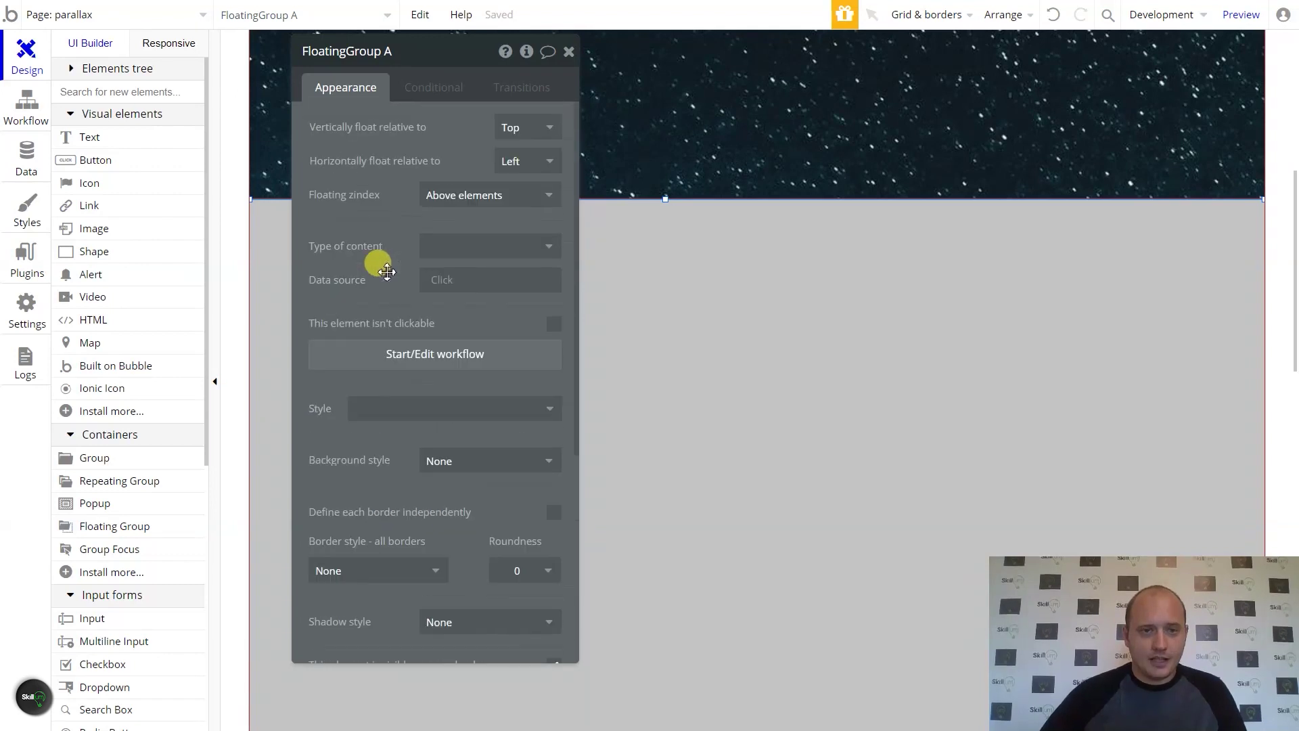
scroll(811, 270, up, 7)
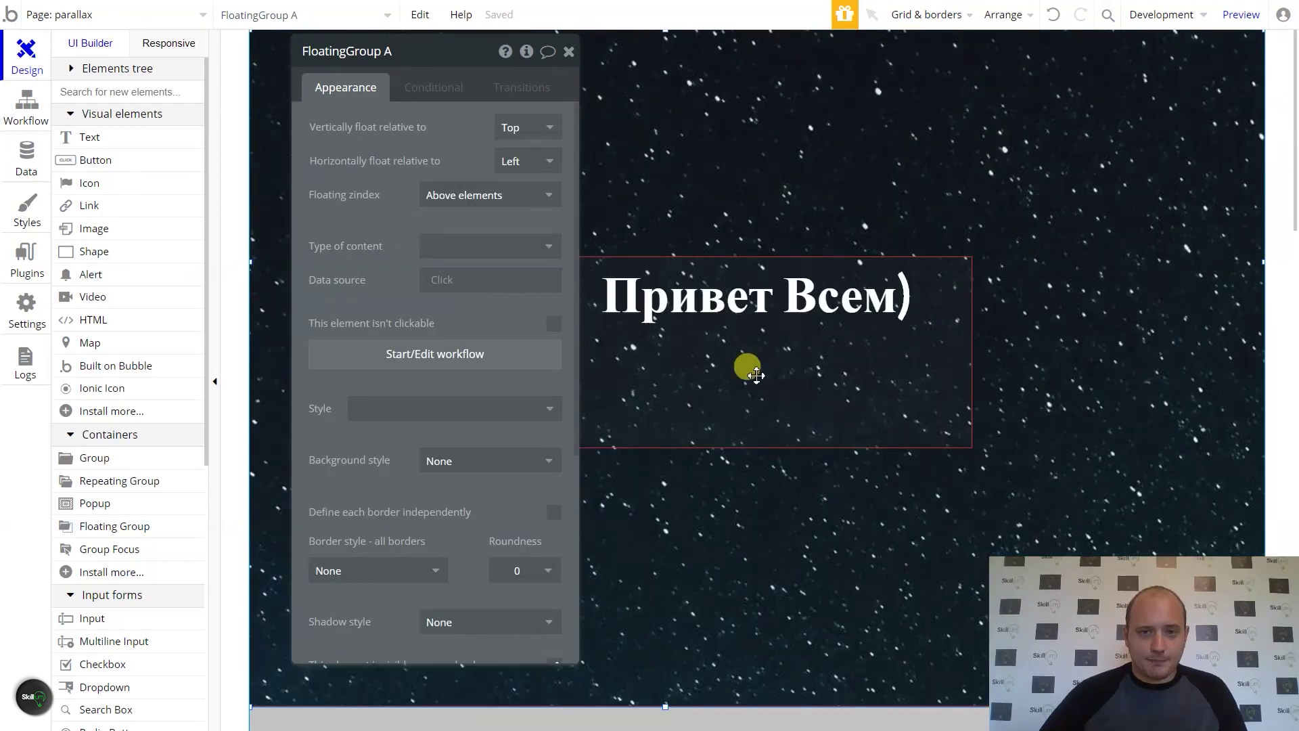
scroll(717, 386, down, 10)
scroll(717, 379, down, 5)
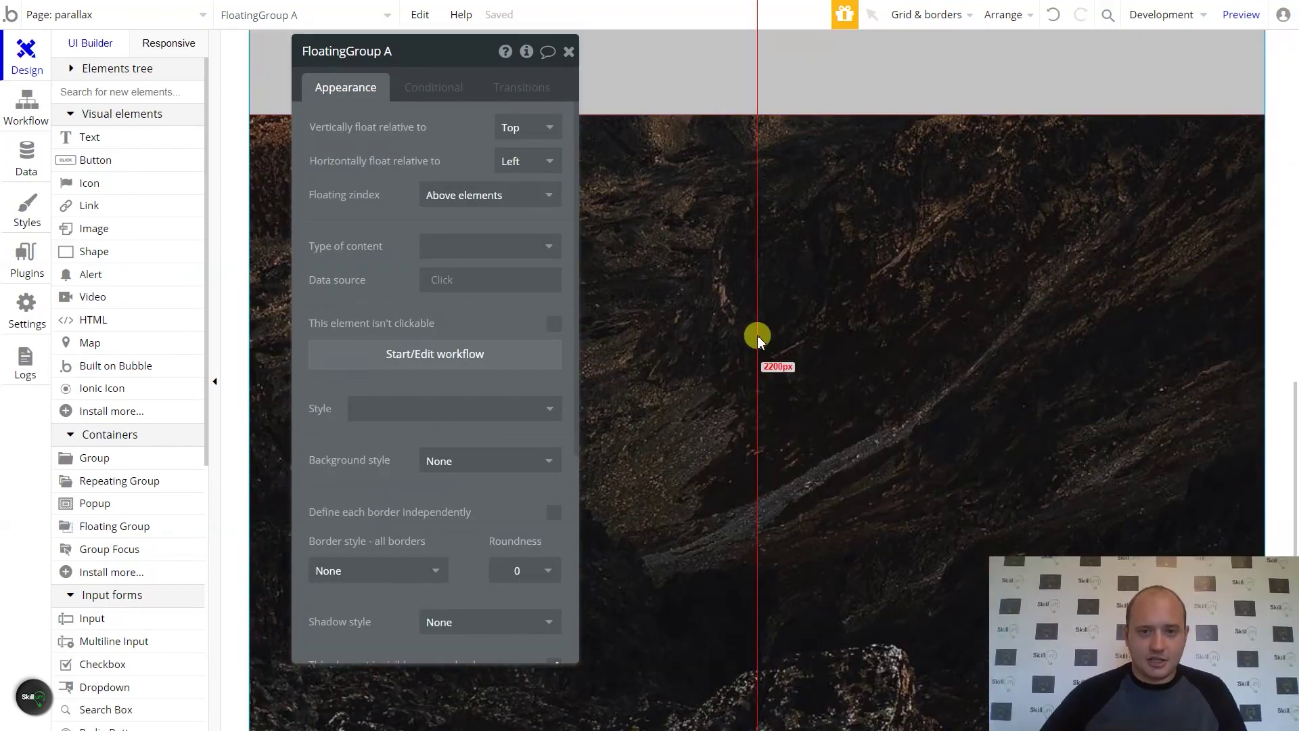
scroll(690, 338, up, 3)
scroll(677, 328, down, 4)
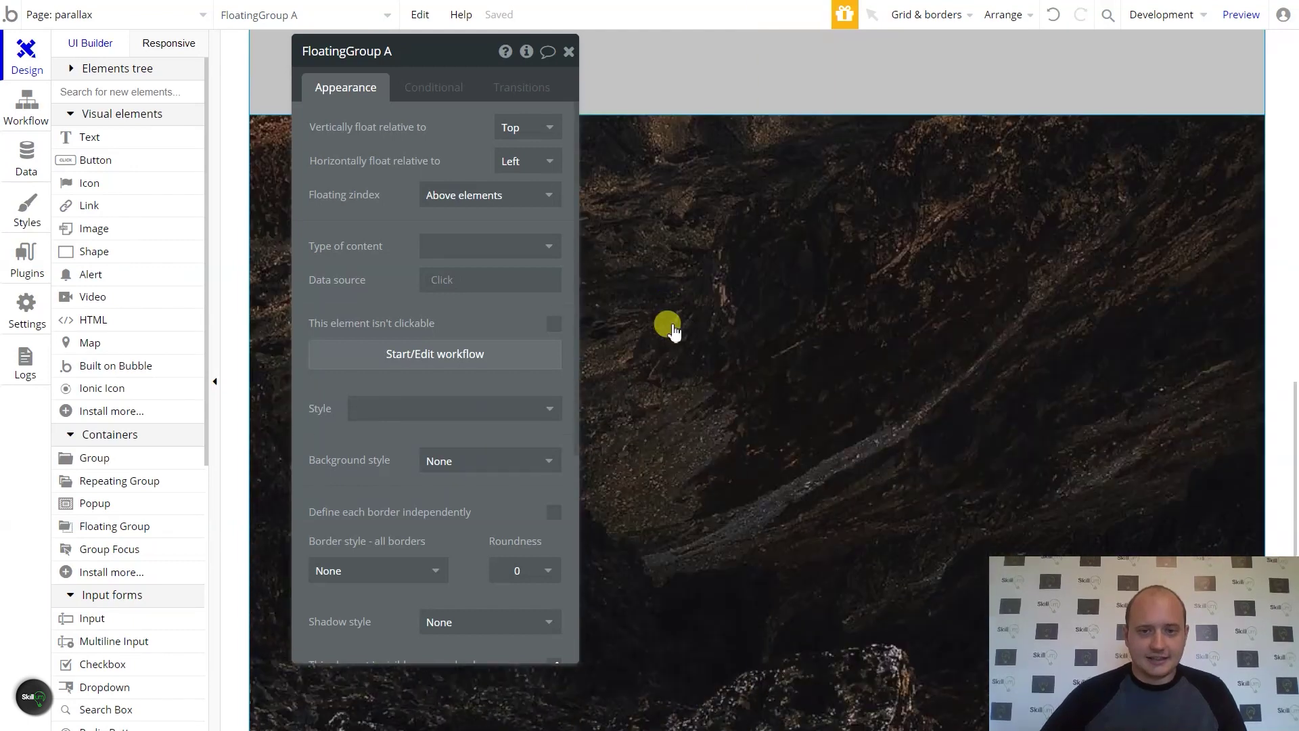
click(695, 271)
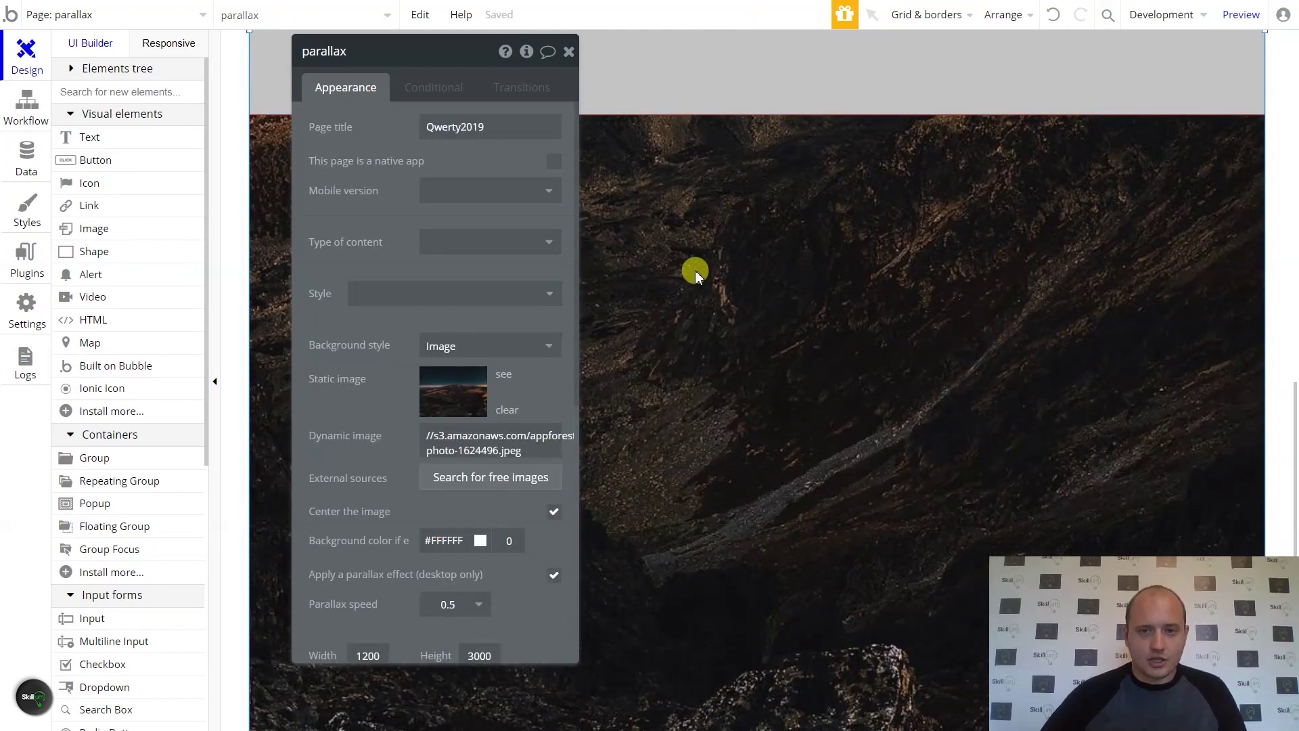
click(510, 436)
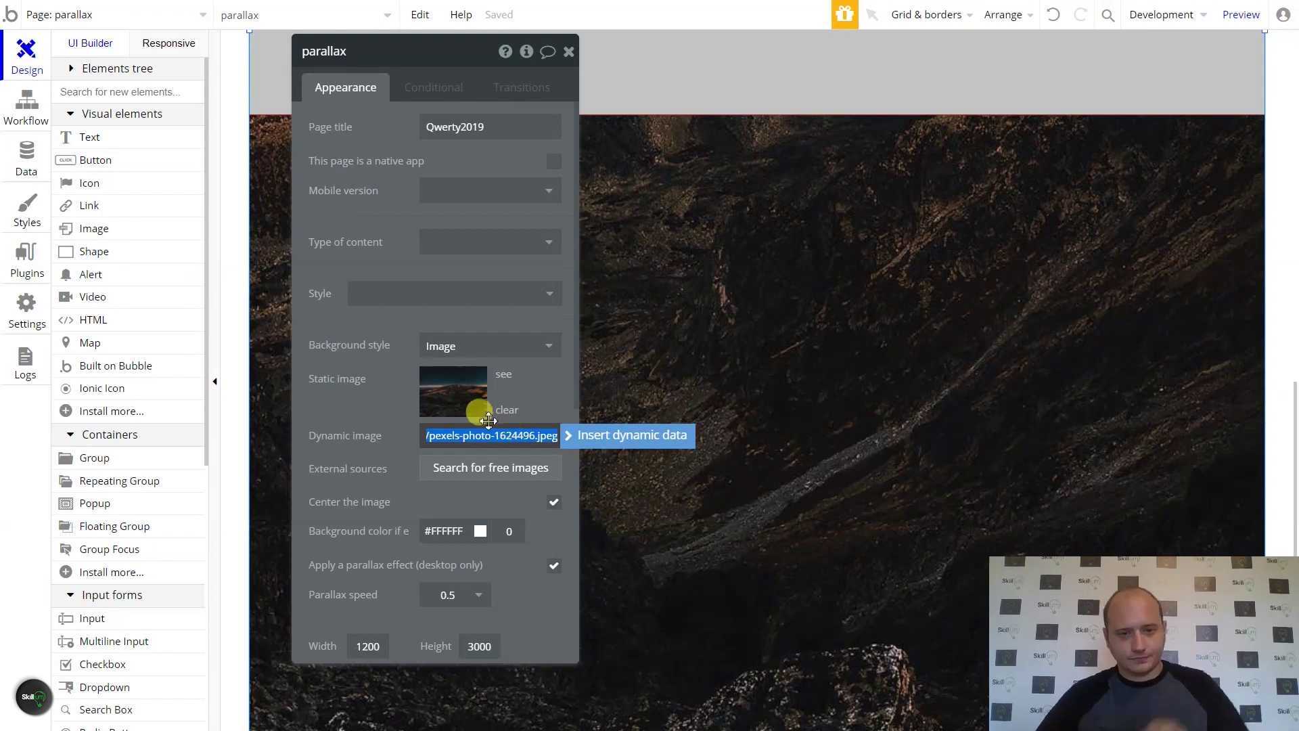
Set the floating group's background style to Image and paste the copied pexels-photo-1624496.jpeg URL as its dynamic image.
scroll(603, 238, up, 5)
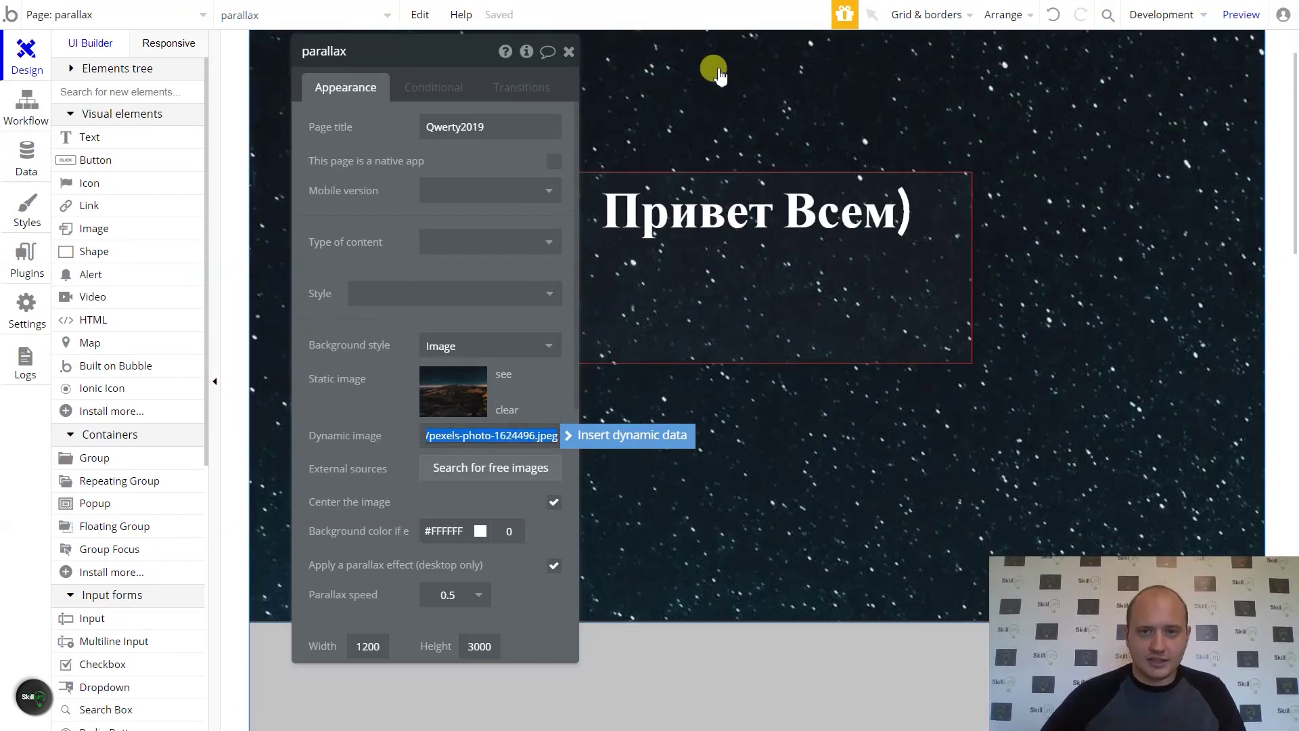
click(658, 138)
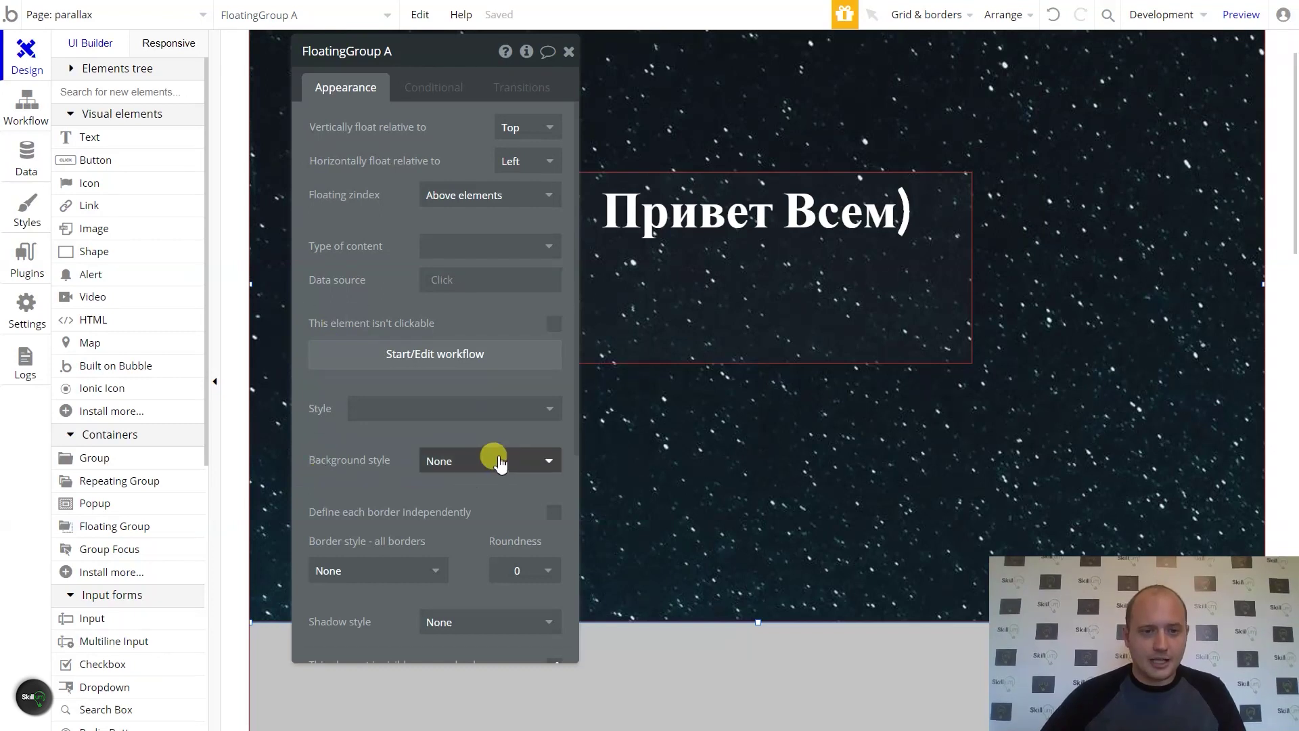
click(460, 470)
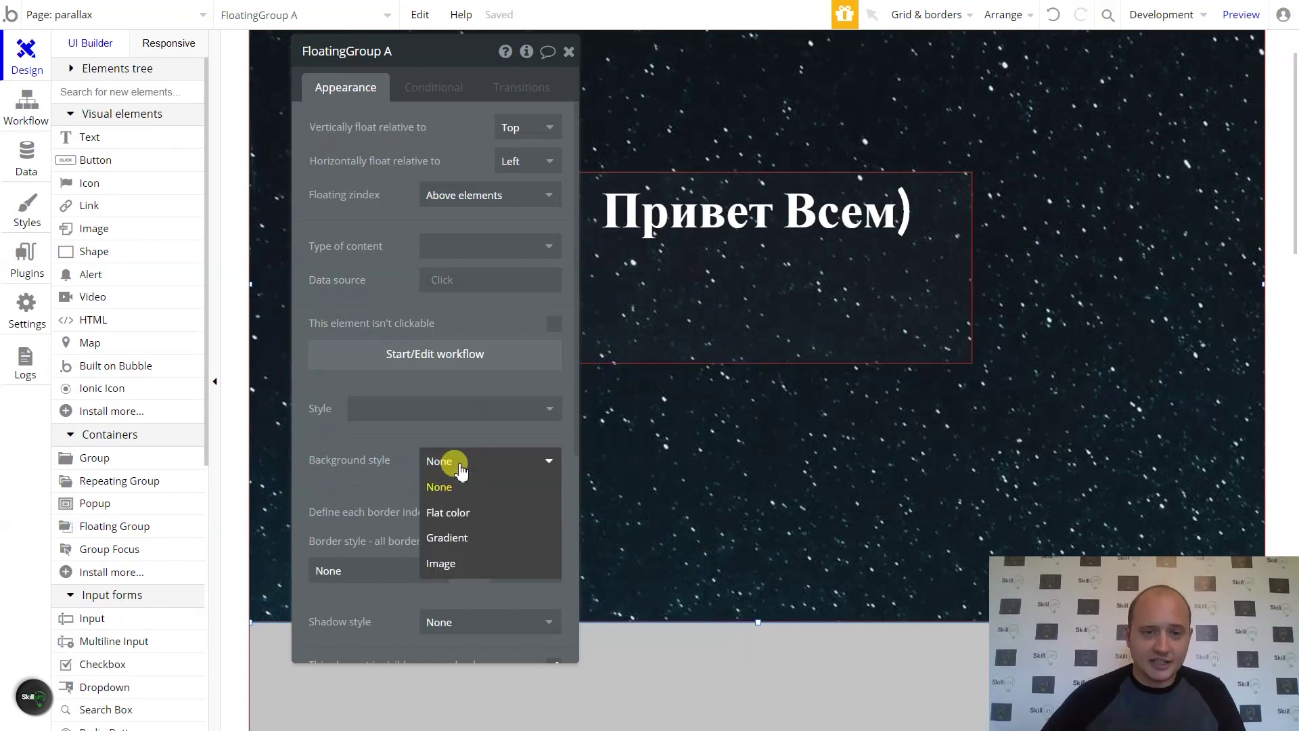
click(450, 564)
click(443, 548)
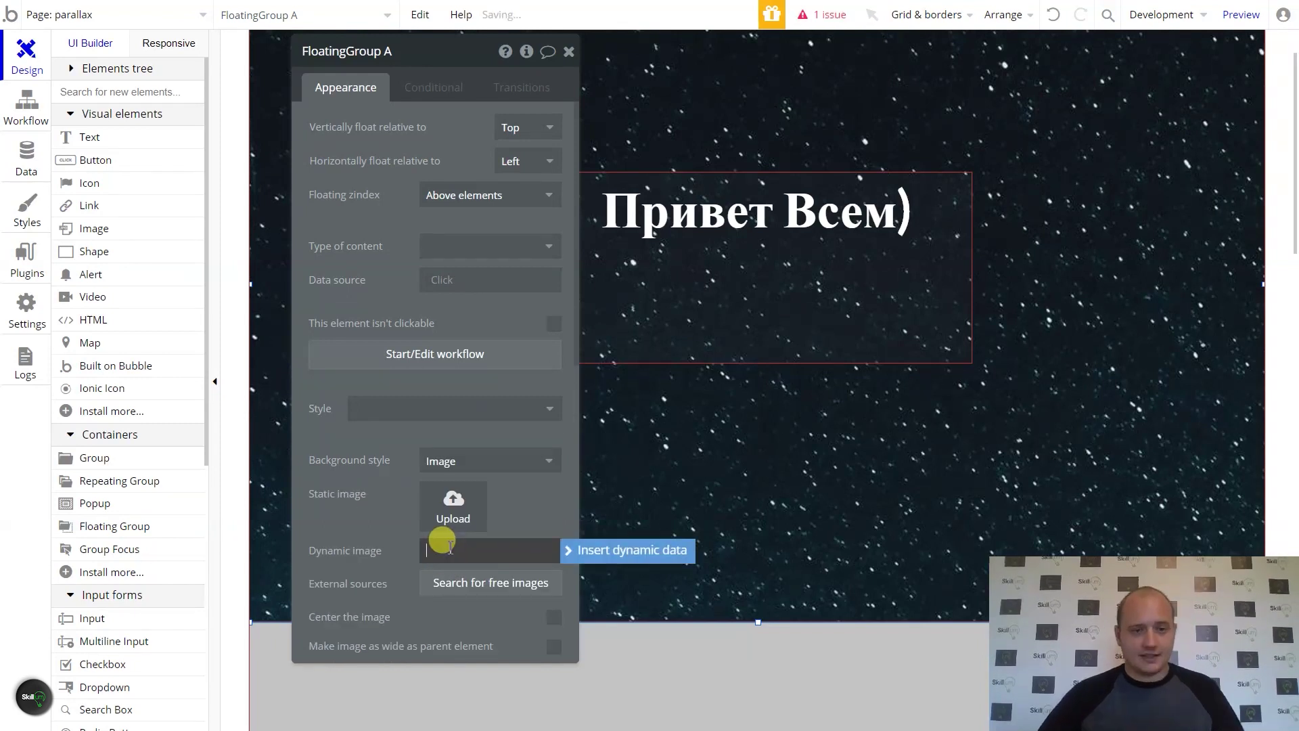
text(https://images.pexels.com/photos/1624496/pexels-photo-1624496.jpeg)
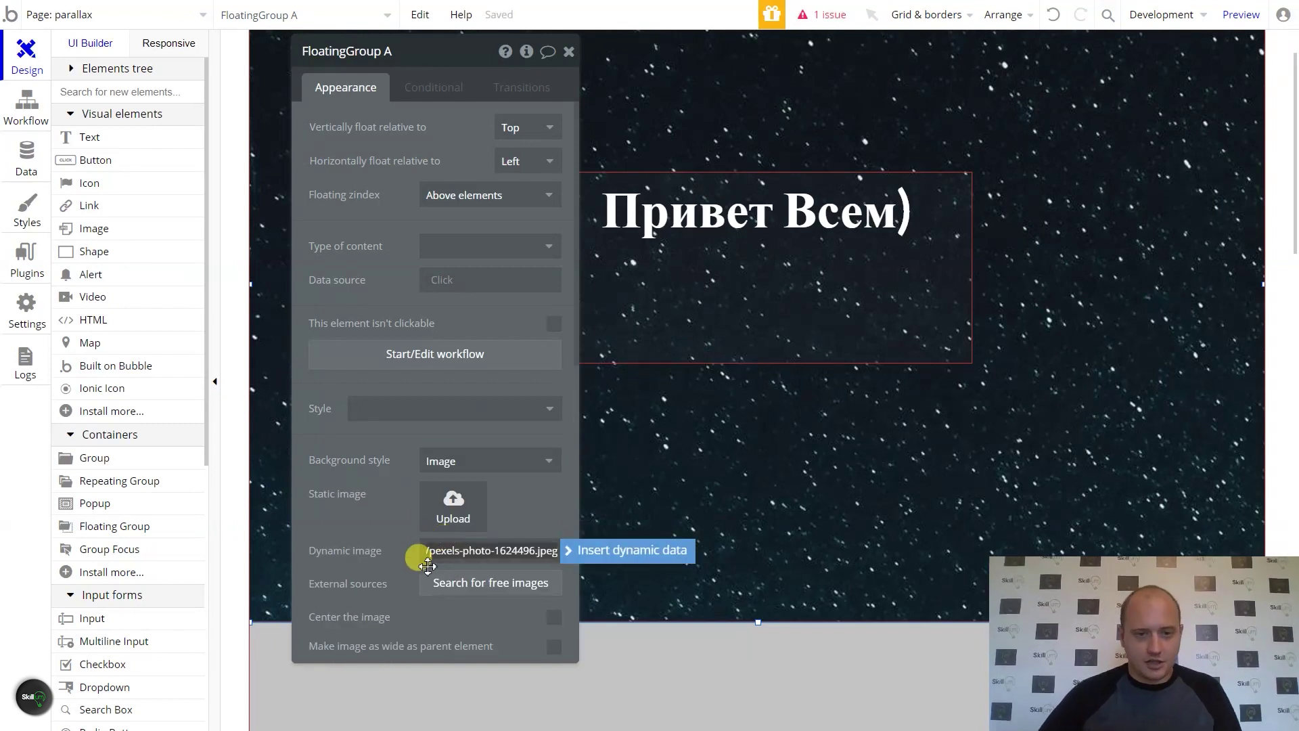
click(351, 512)
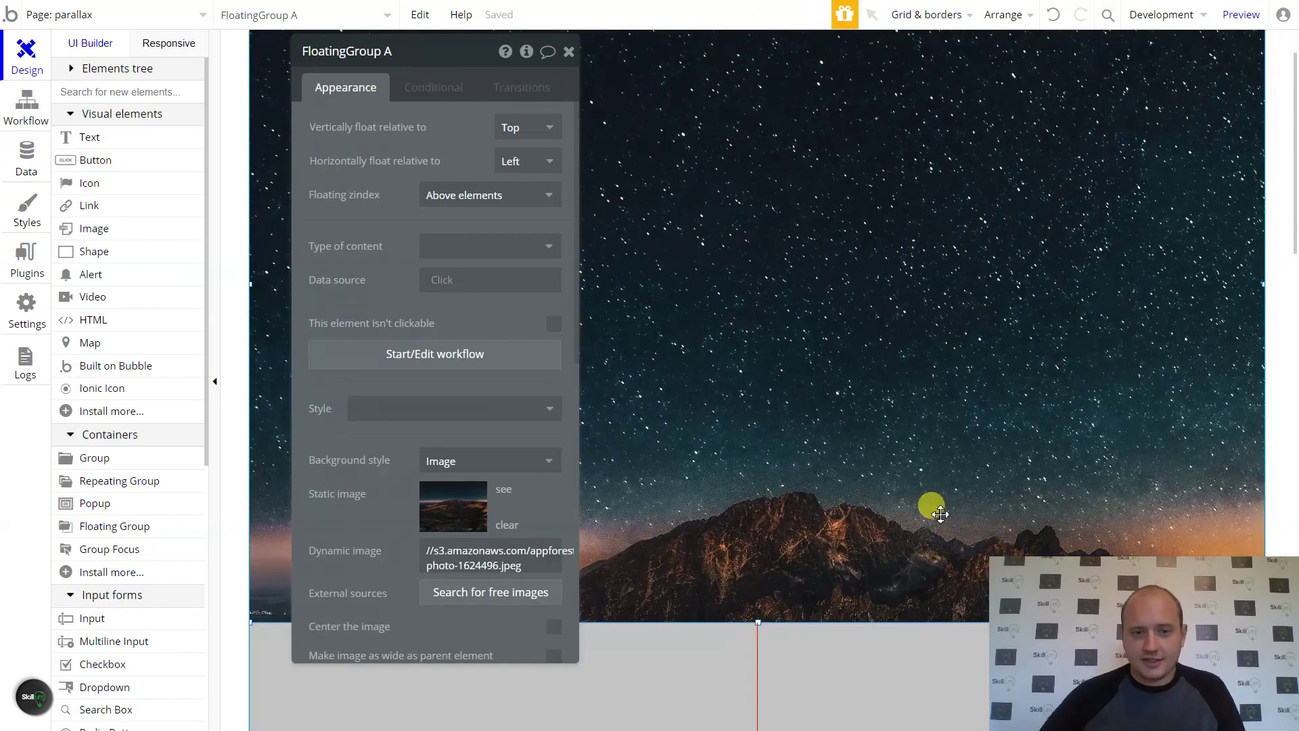
Clear the parallax page's background image and set the page's background style to None.
scroll(744, 218, down, 10)
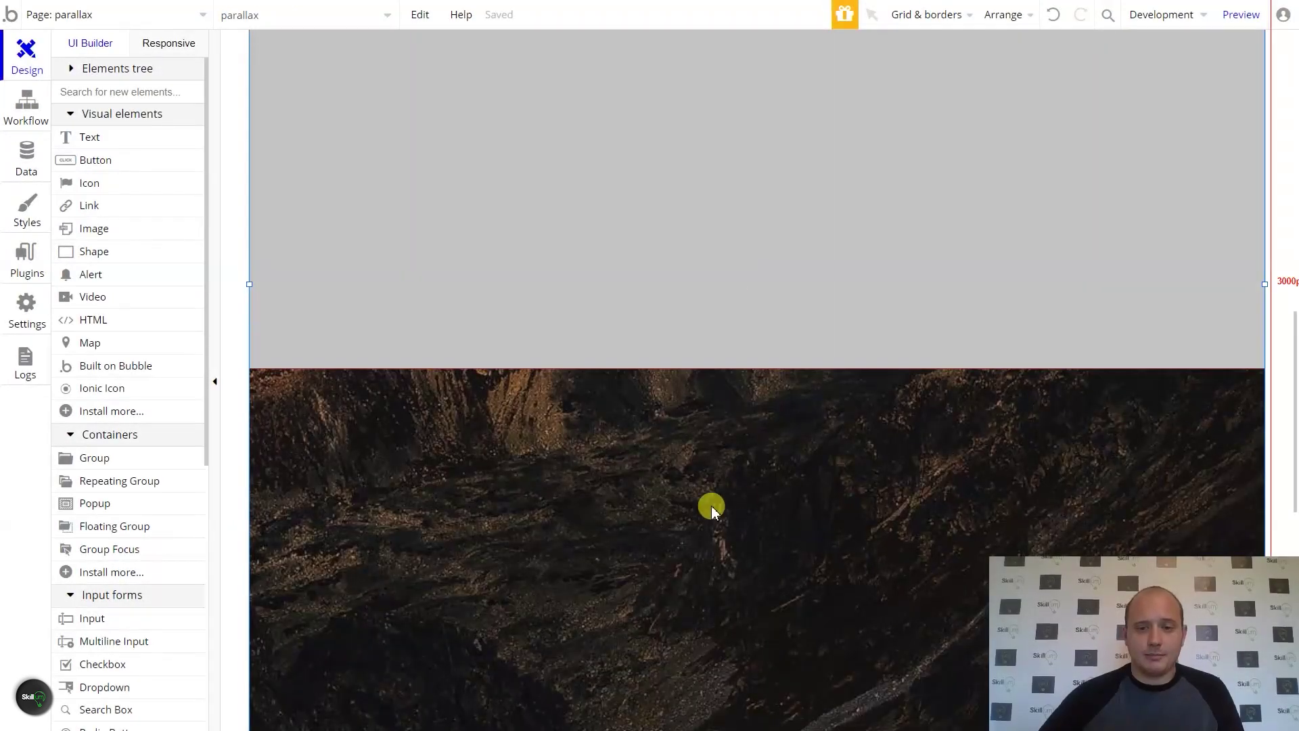
scroll(751, 521, down, 4)
double_click(680, 319)
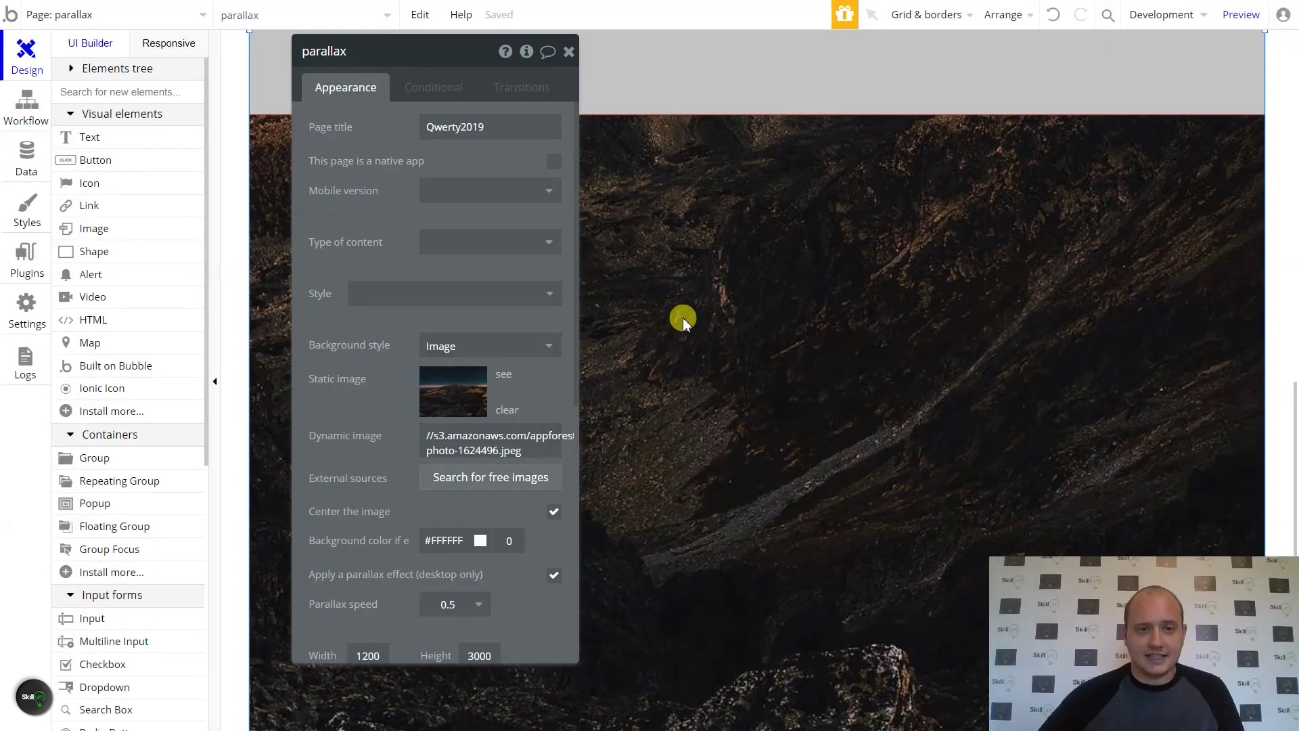
click(506, 412)
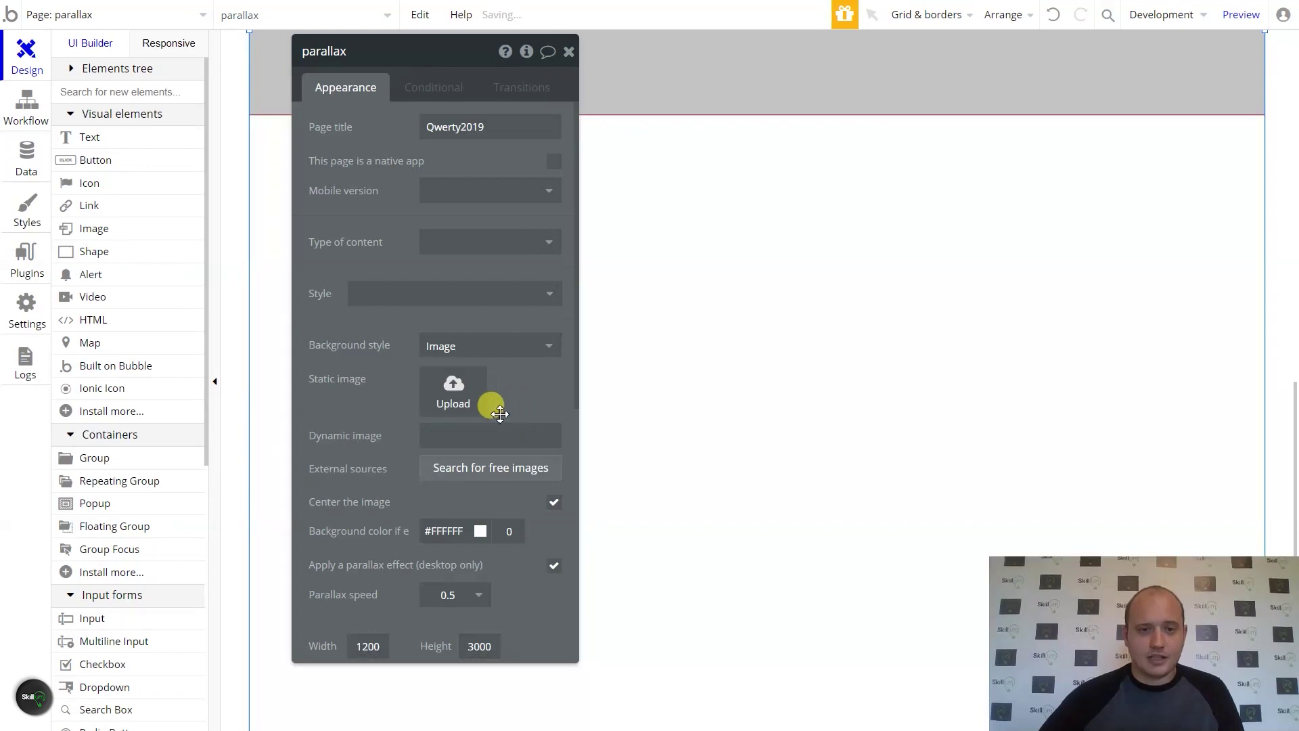
click(476, 358)
click(444, 368)
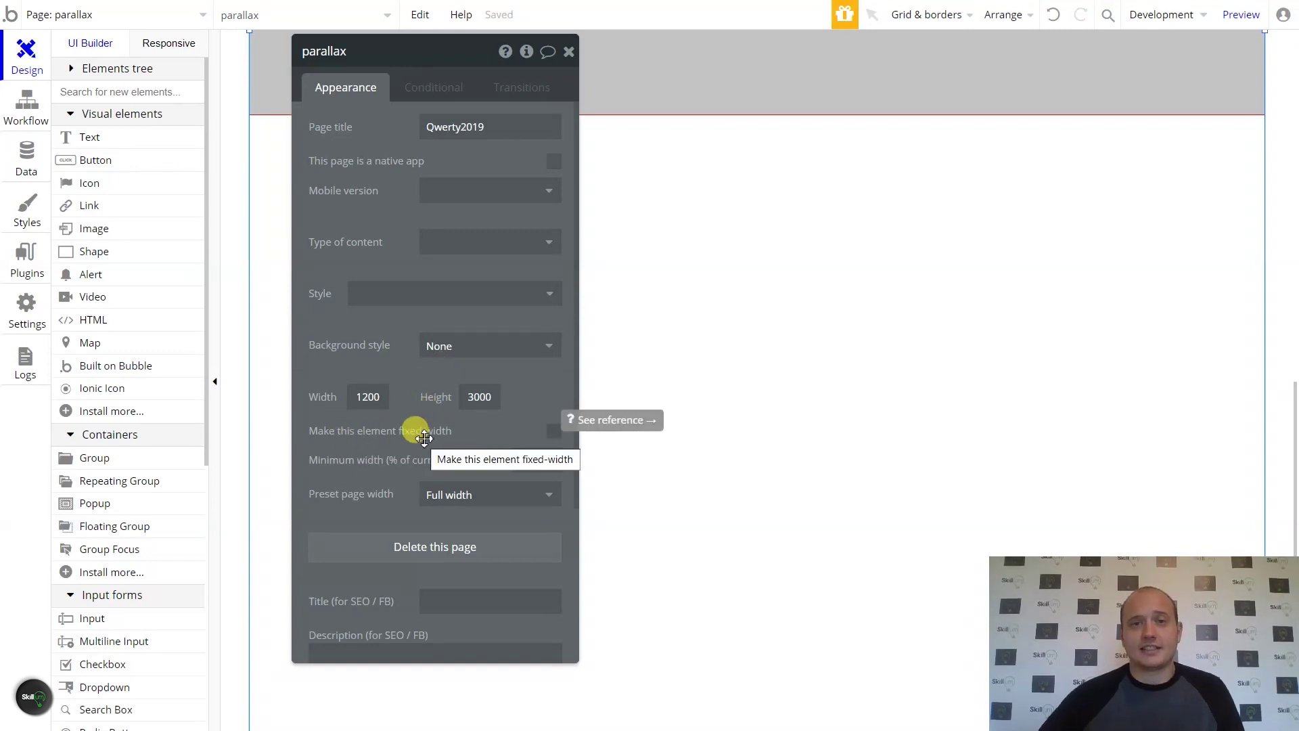
click(568, 55)
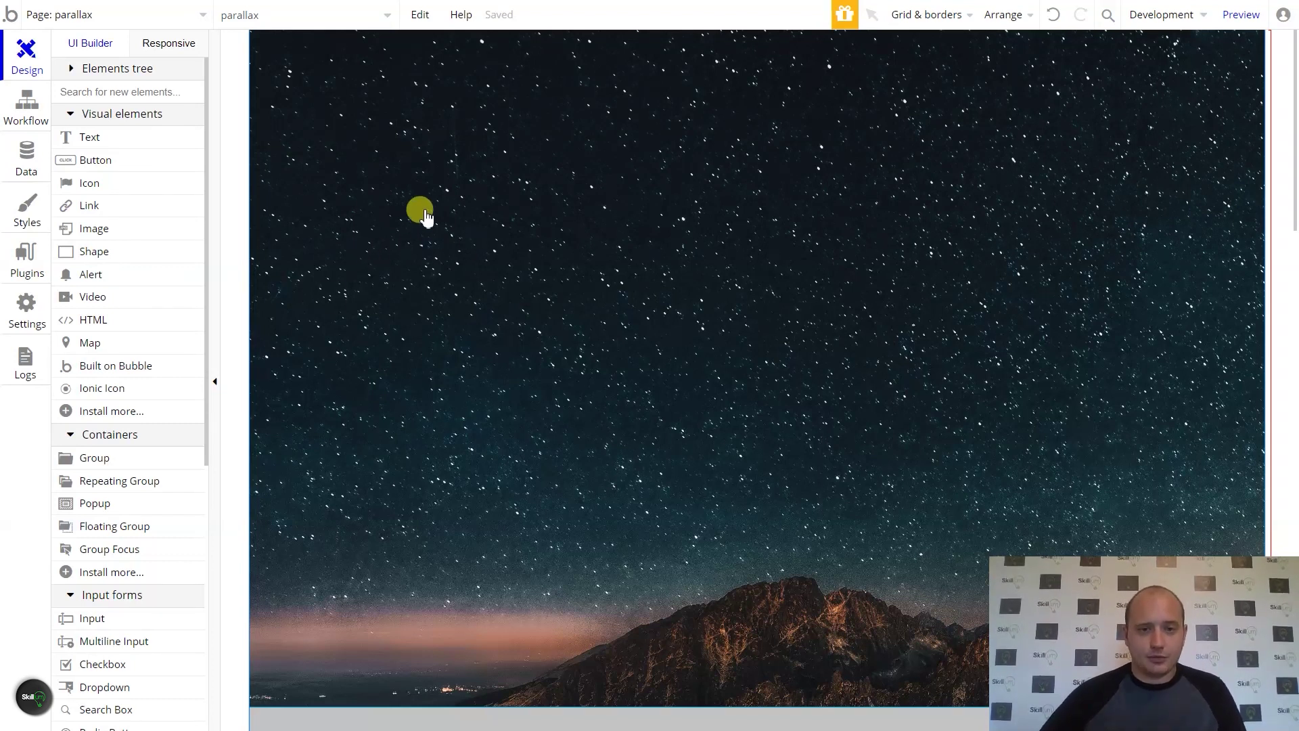
Preview the parallax page and check how the floating group behaves while scrolling.
scroll(575, 442, down, 5)
scroll(602, 441, up, 5)
click(1240, 14)
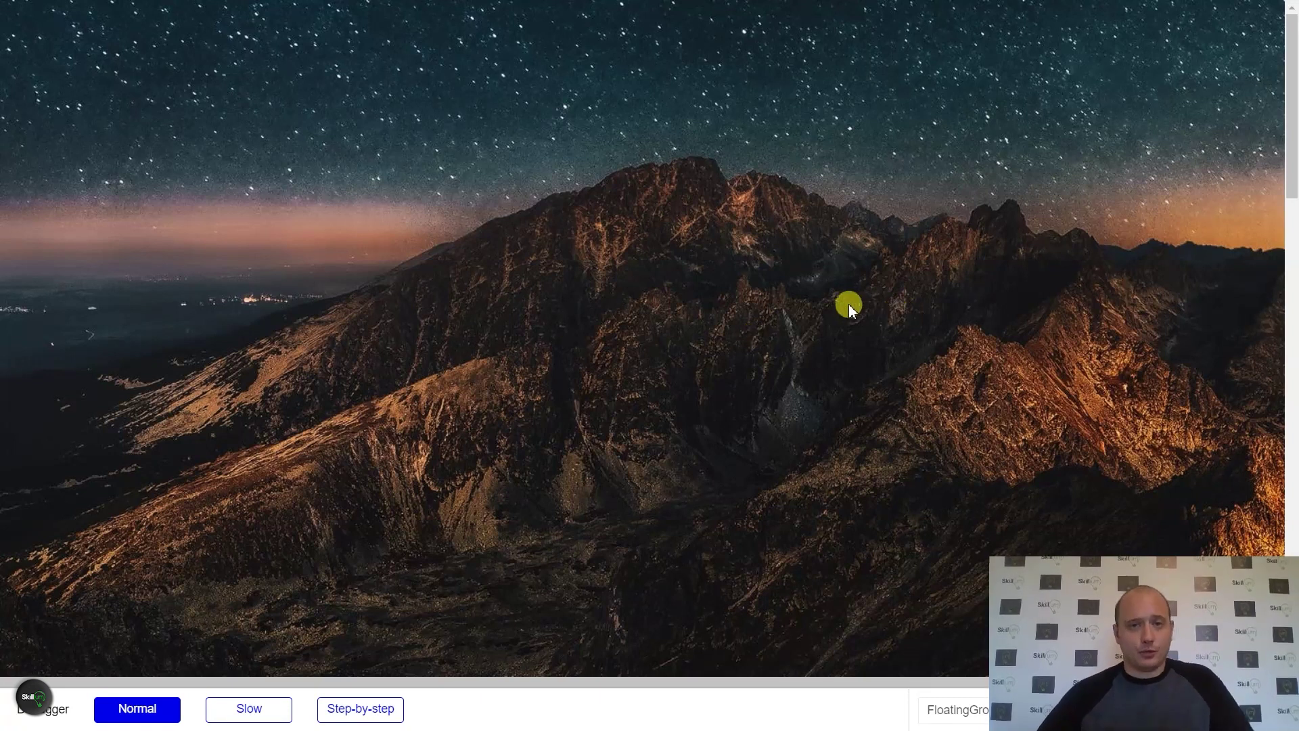
scroll(839, 303, down, 3)
scroll(829, 299, up, 3)
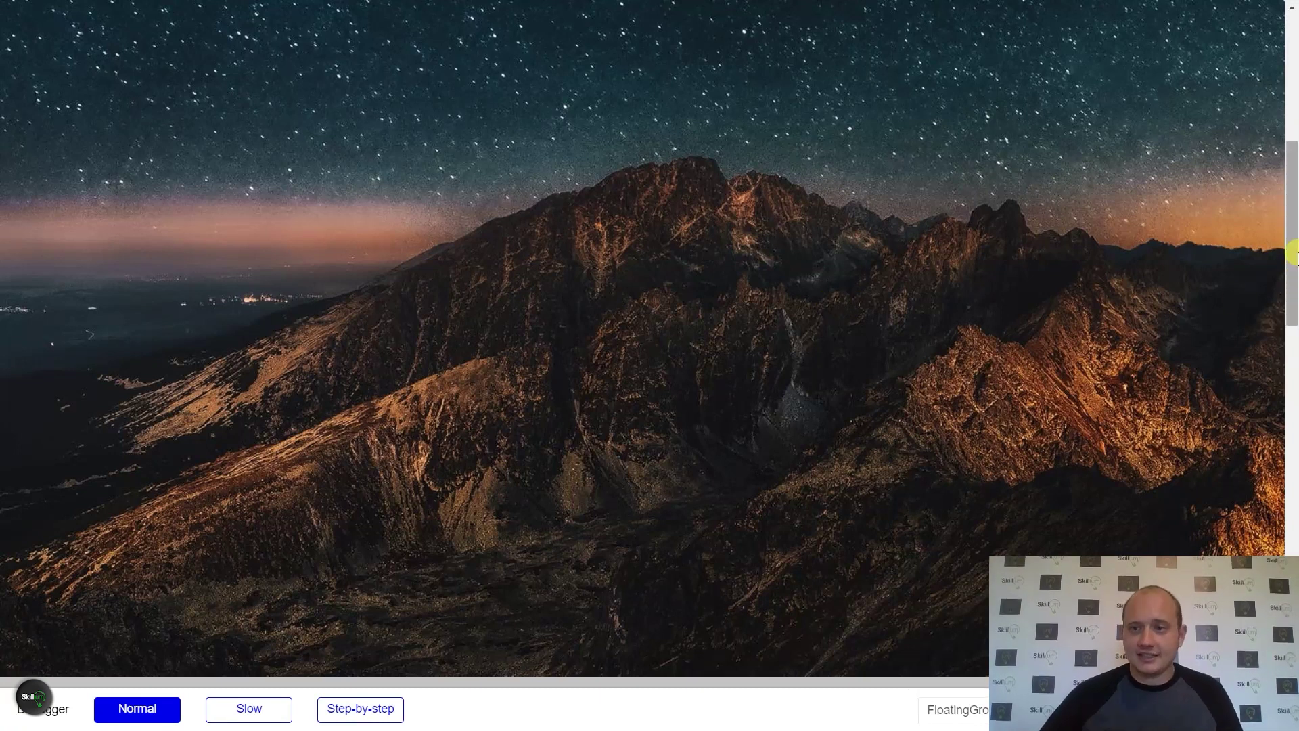
drag(1287, 81, 1257, 23)
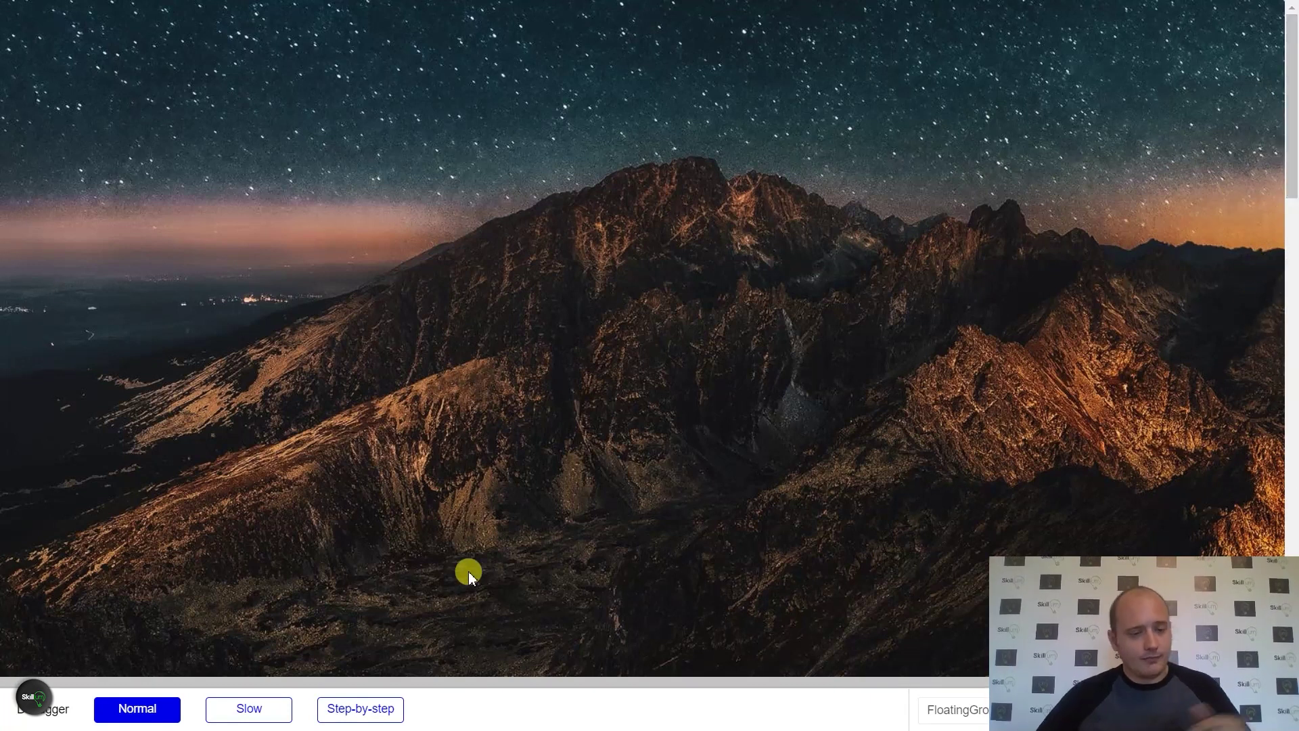
Return to the page editor and send the floating group to the back, behind the heading.
key(ctrl+Tab)
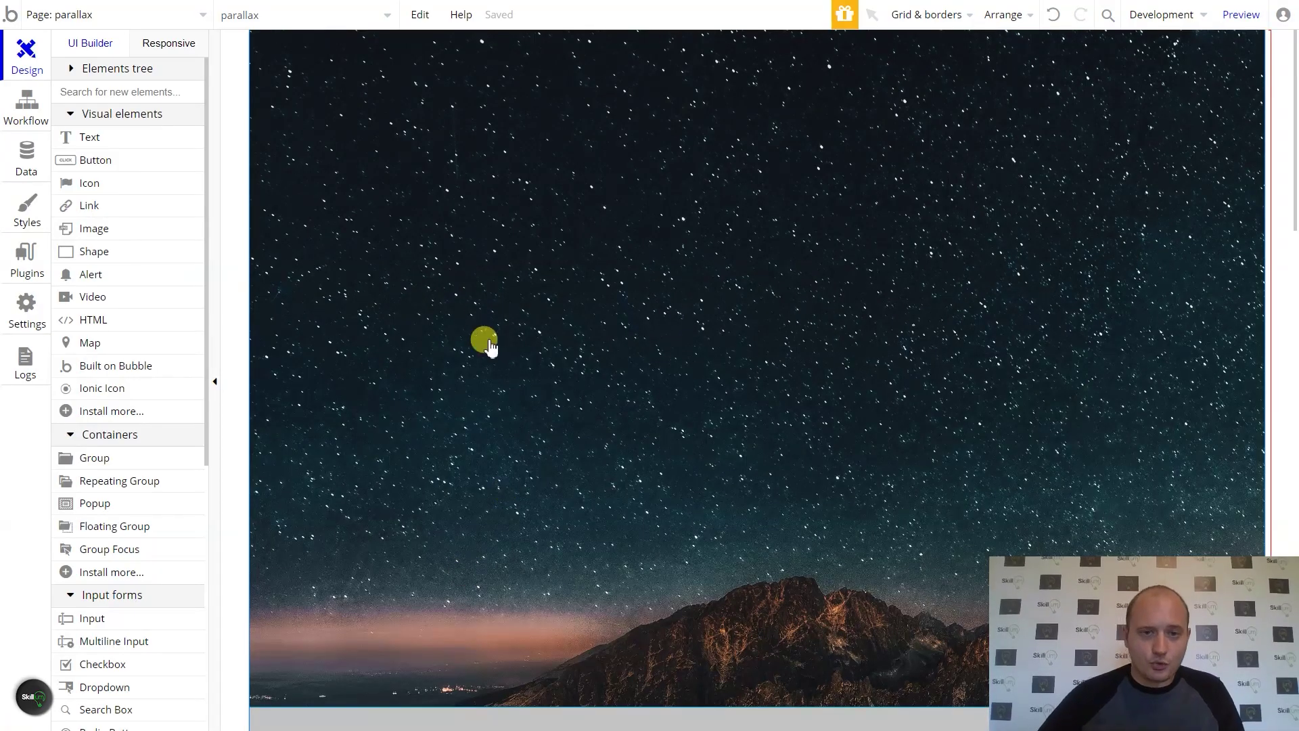
right_click(437, 187)
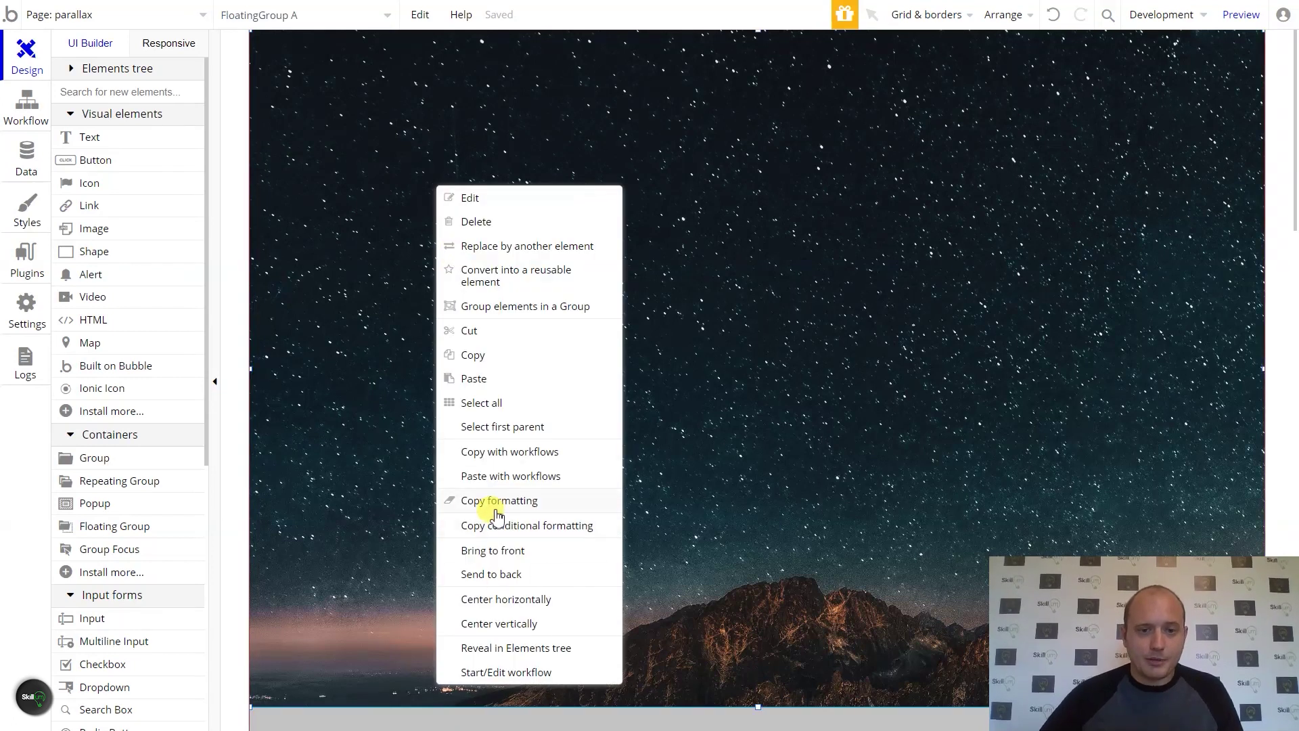
click(515, 579)
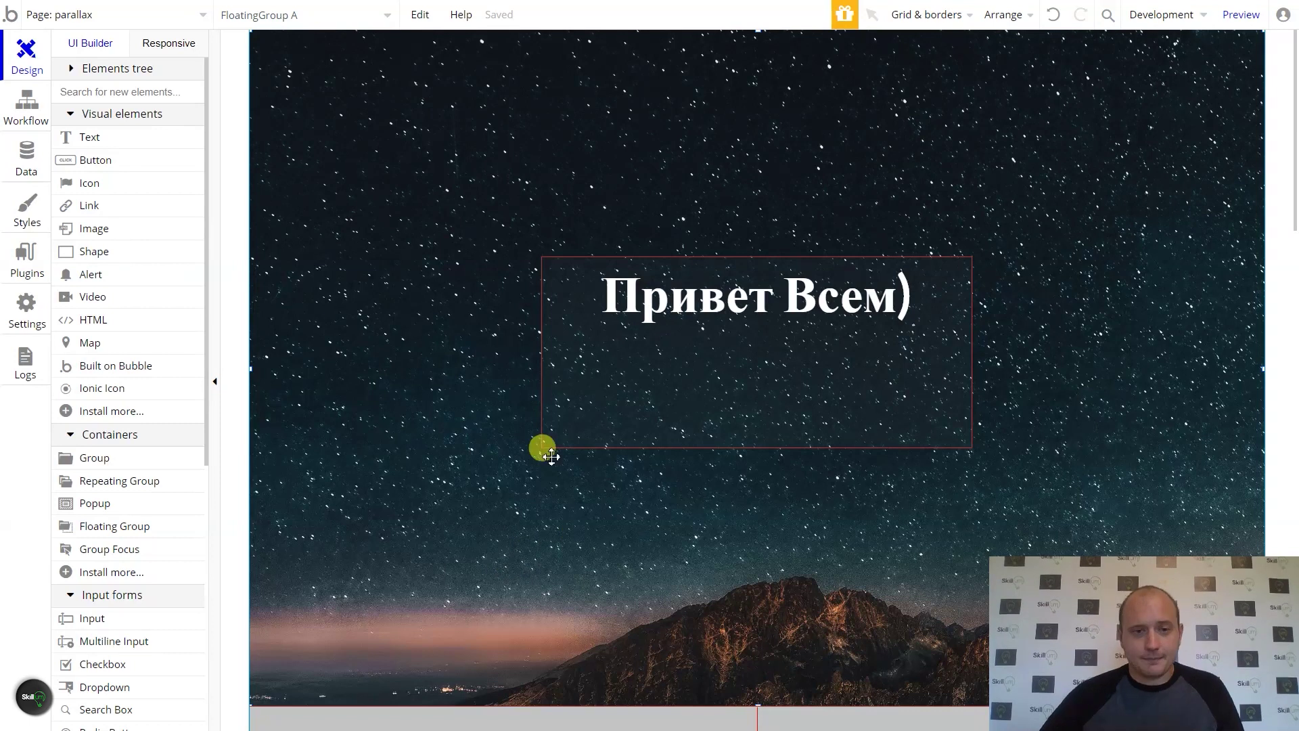
Center the floating group's background image and make it as wide as the parent element.
double_click(444, 287)
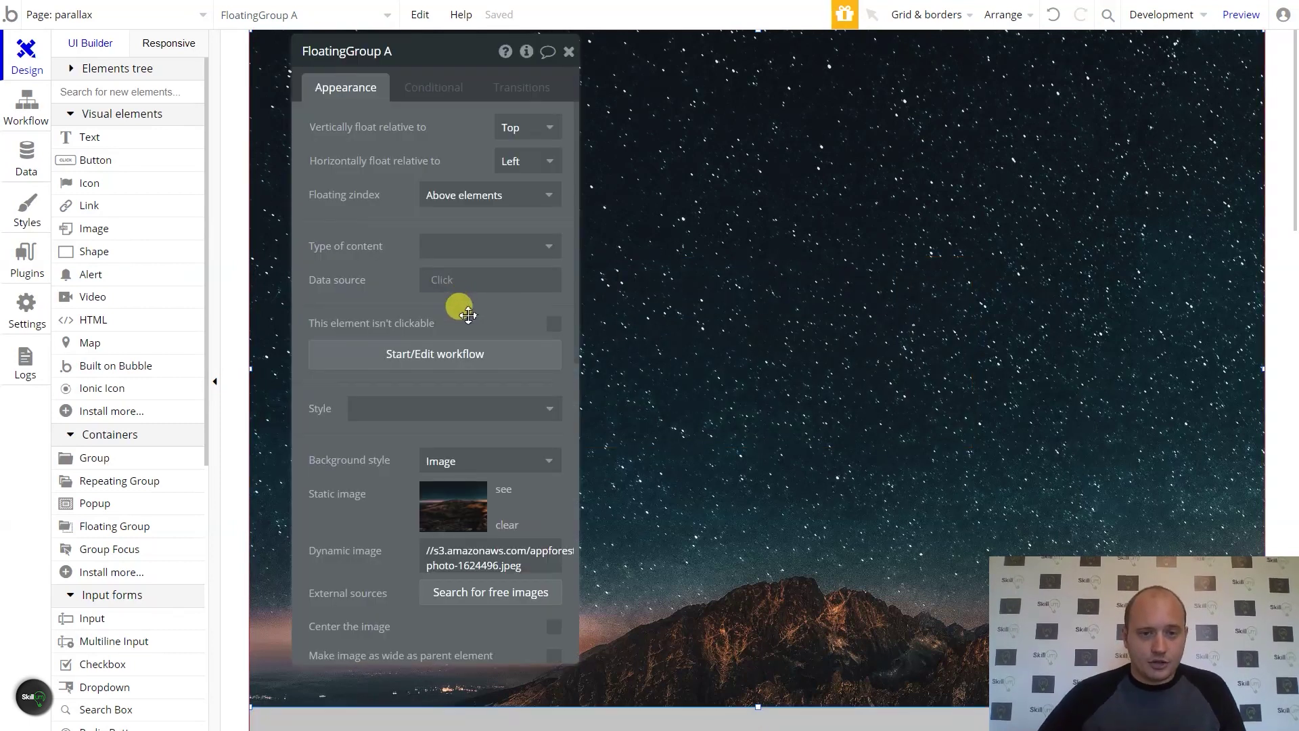
scroll(468, 314, down, 4)
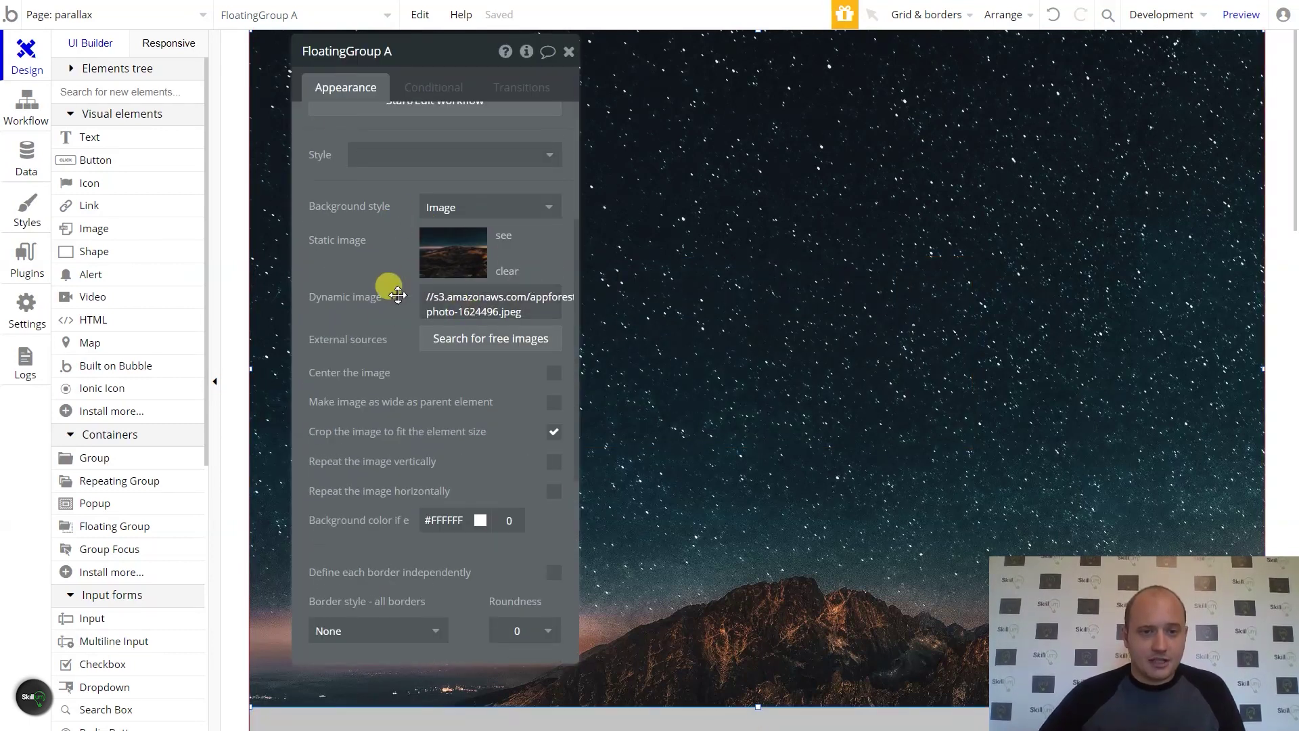
click(552, 380)
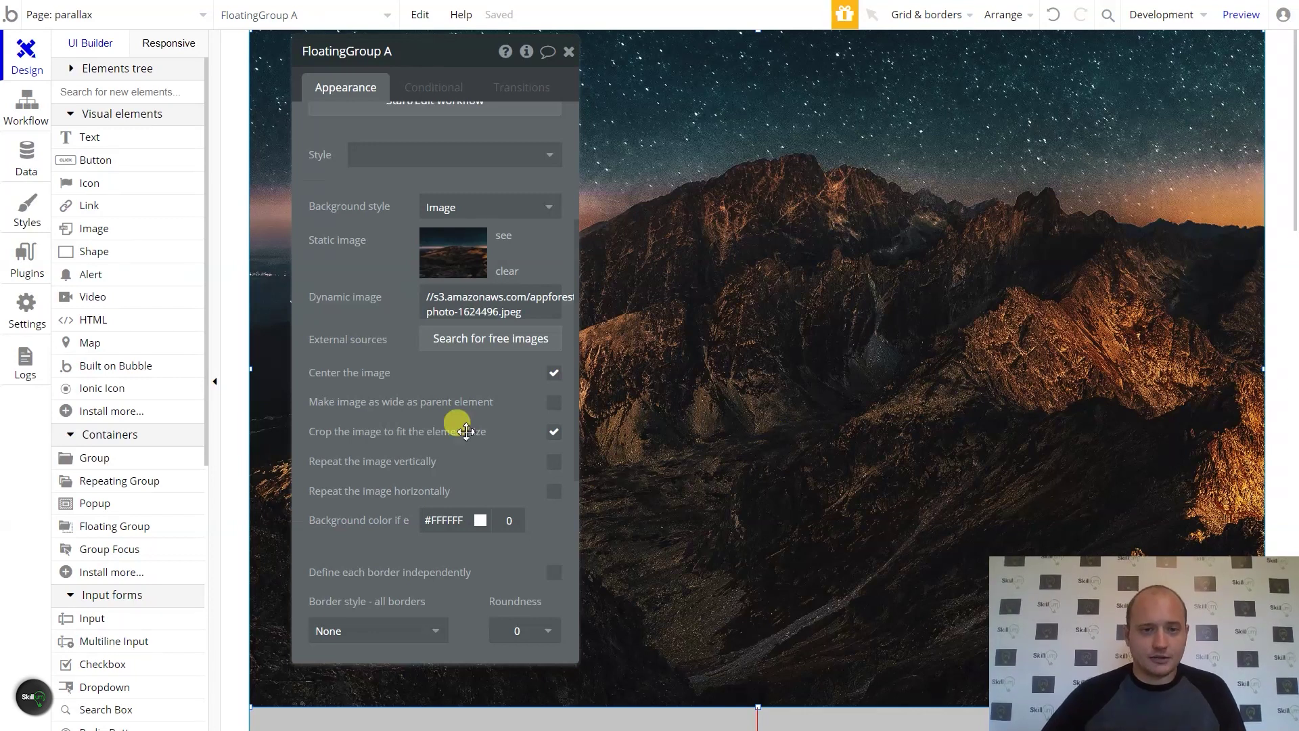
click(553, 401)
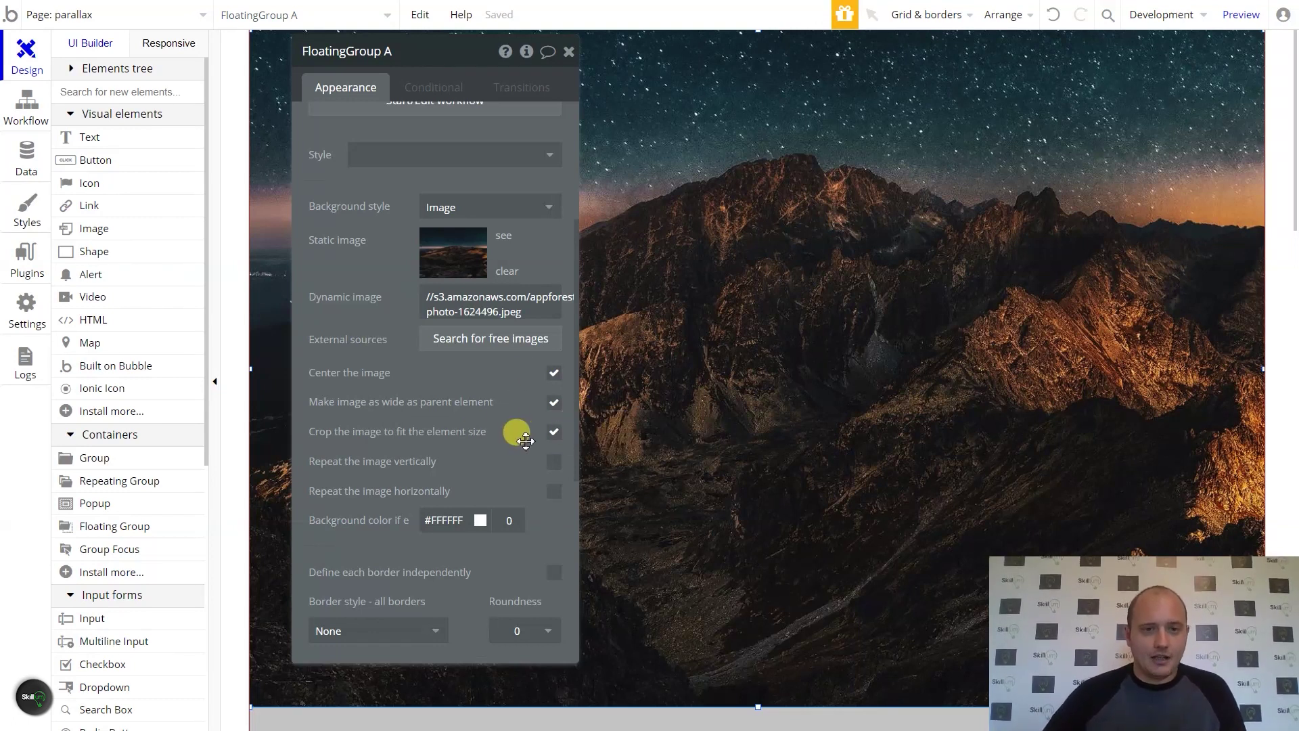
Set the floating group's z-index to Beneath the page and check the available parallax effect factors.
scroll(514, 432, up, 4)
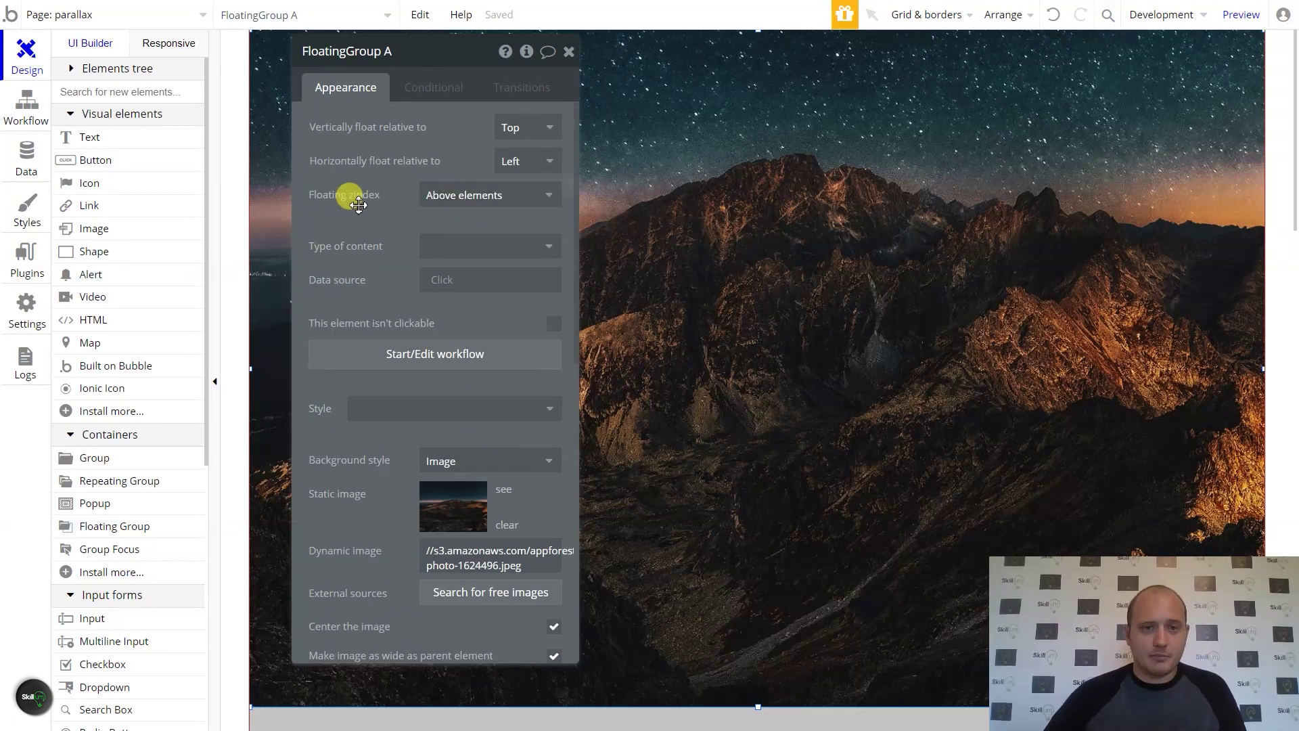
click(528, 207)
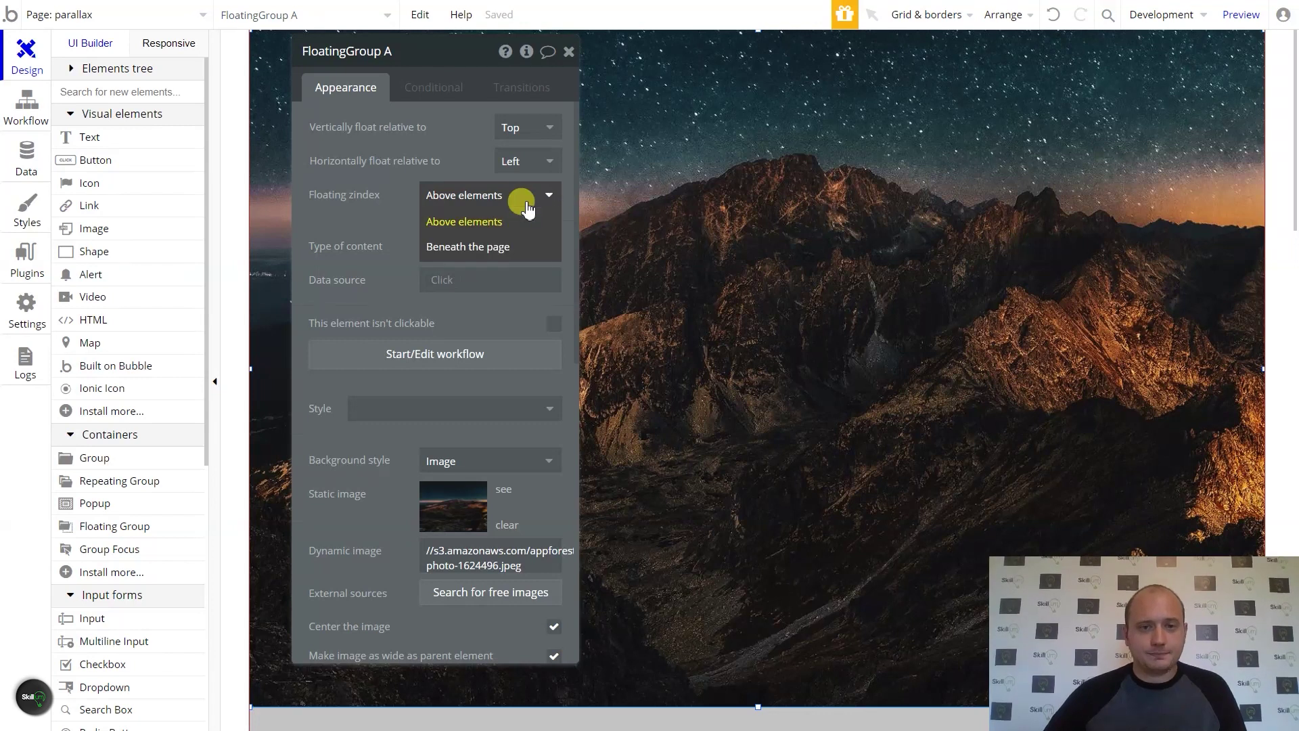
click(504, 245)
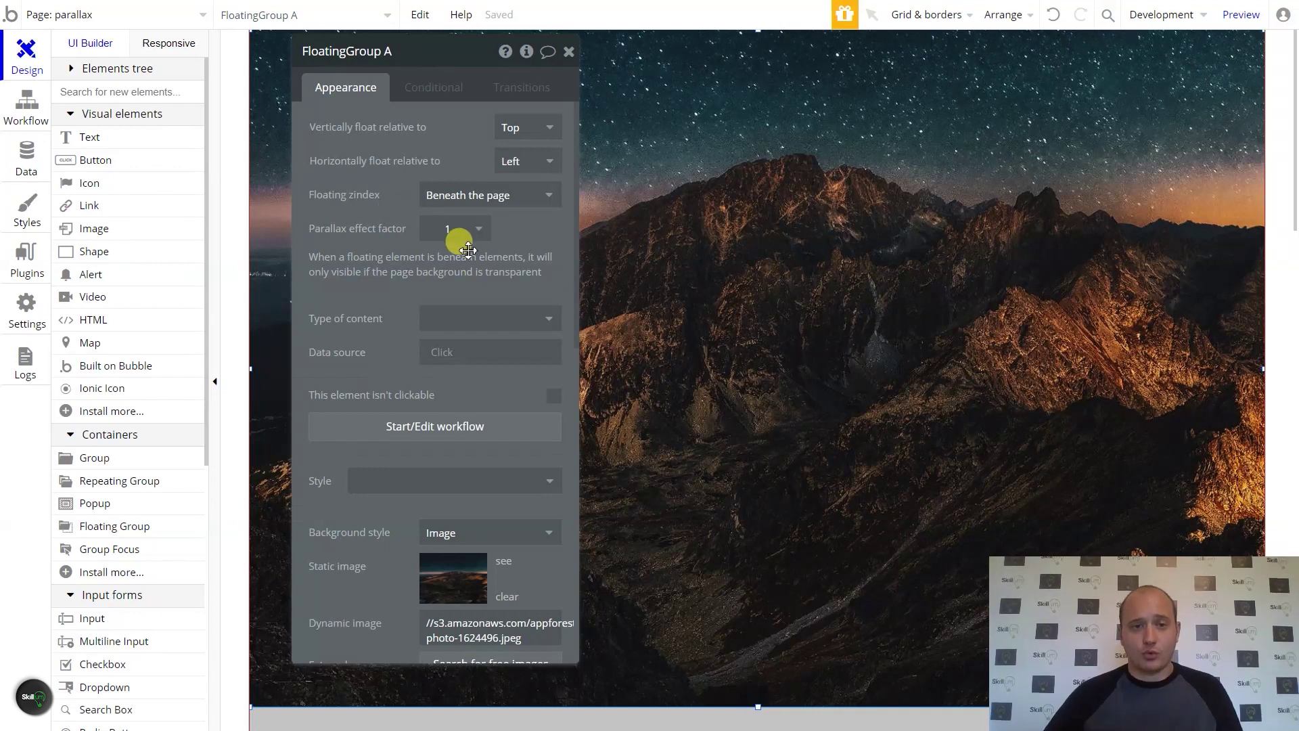
click(473, 230)
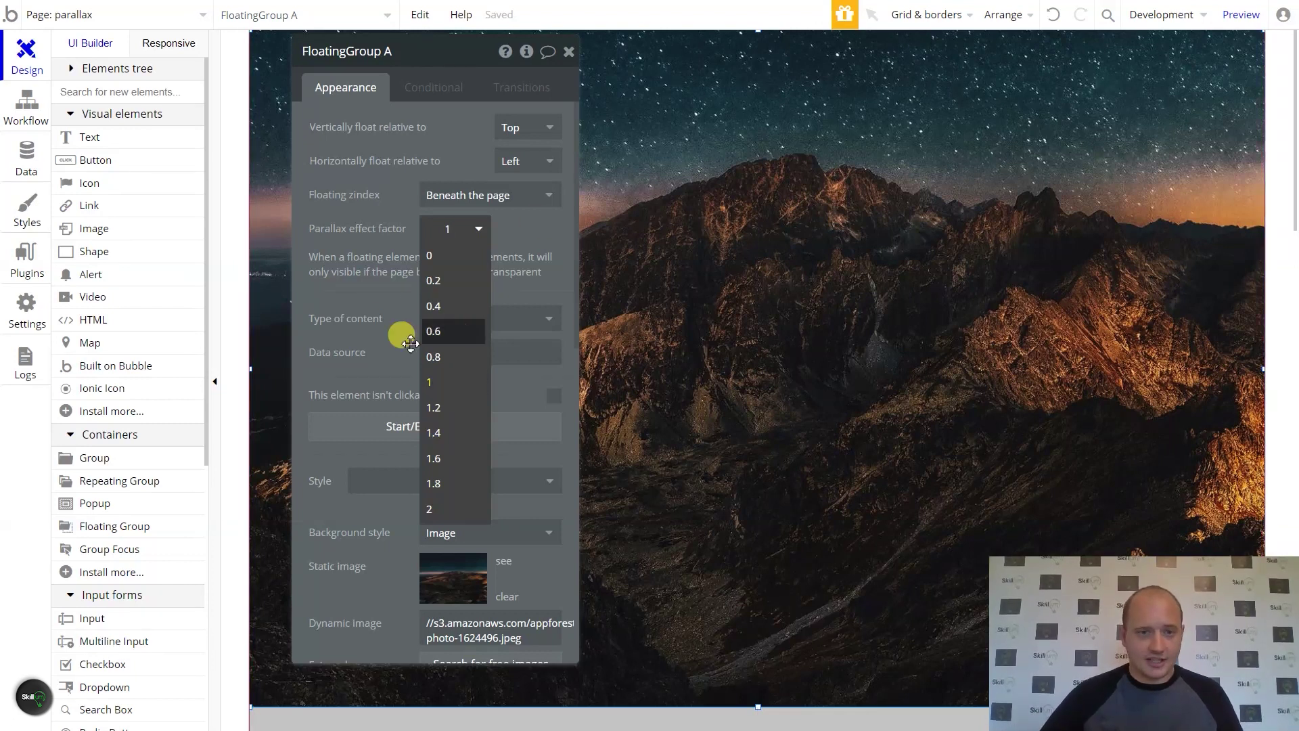
click(379, 260)
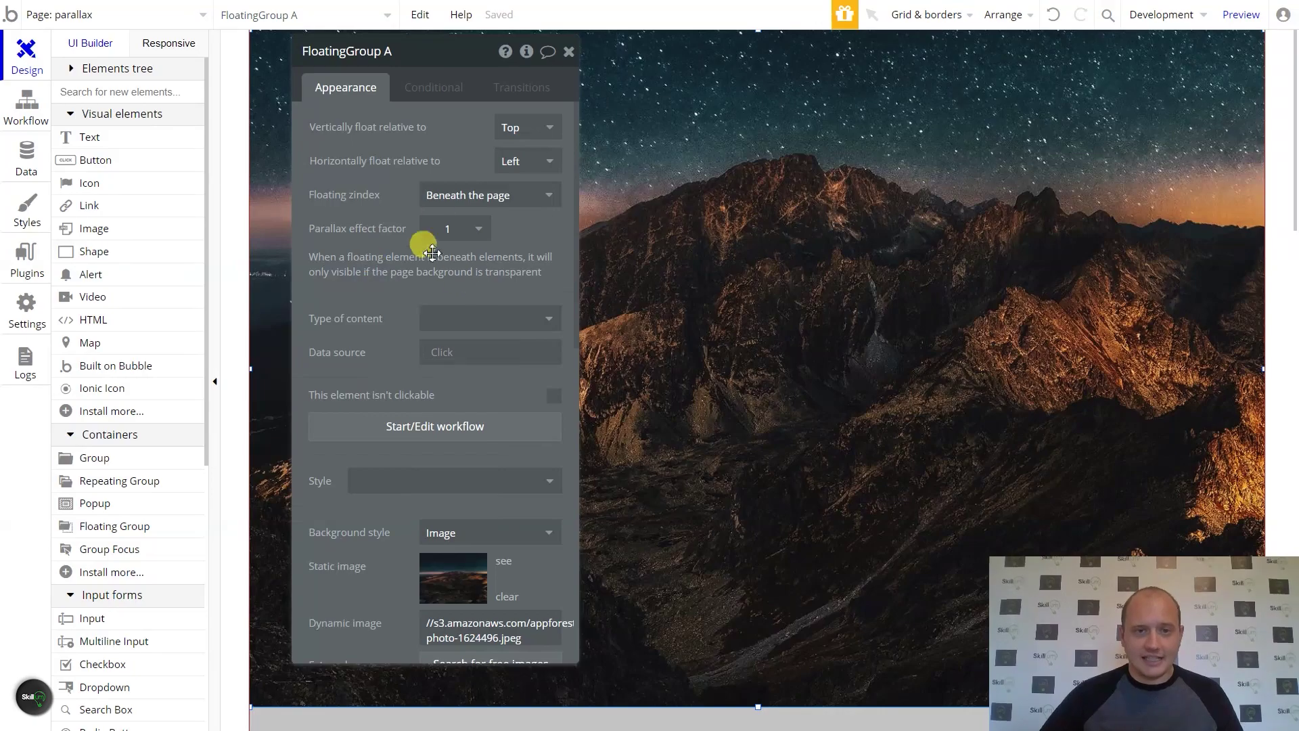
Preview the page and examine how the heading and grey section scroll over the mountain image.
click(1238, 19)
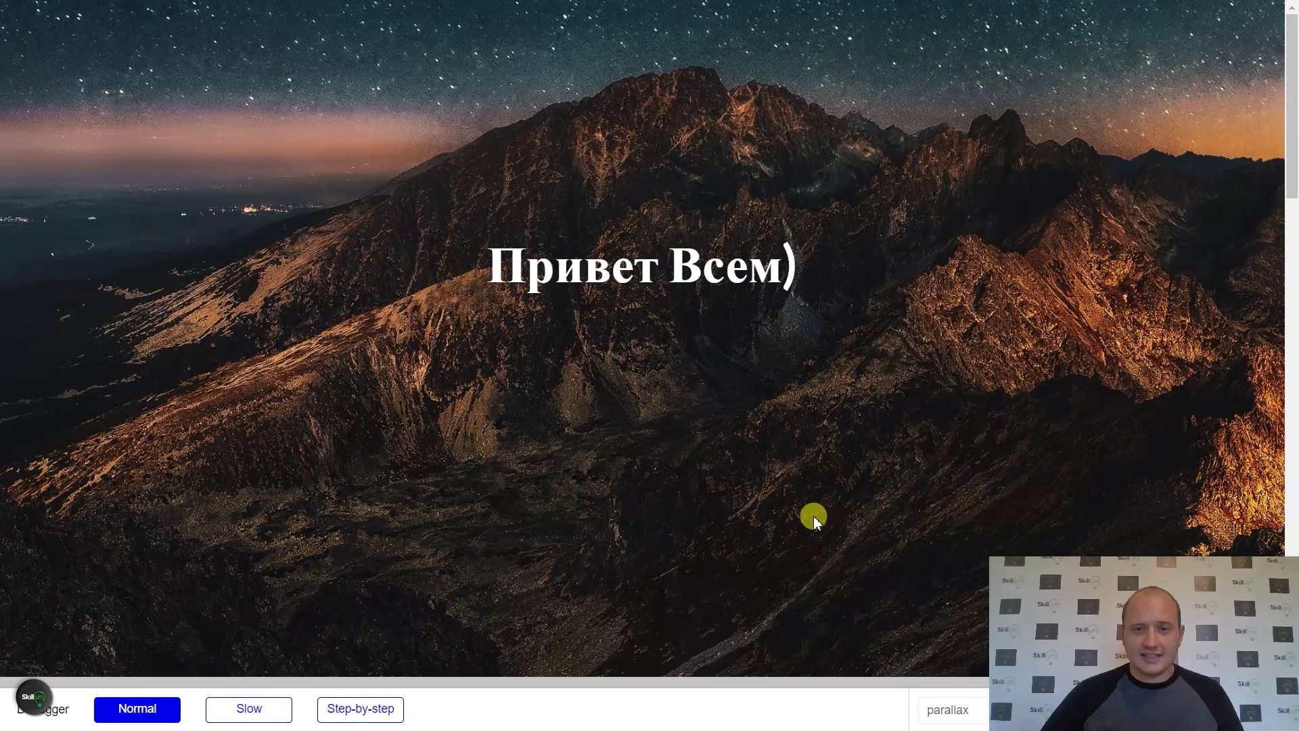
scroll(313, 347, down, 6)
scroll(312, 348, up, 5)
scroll(315, 351, down, 3)
scroll(315, 353, up, 3)
scroll(314, 353, down, 5)
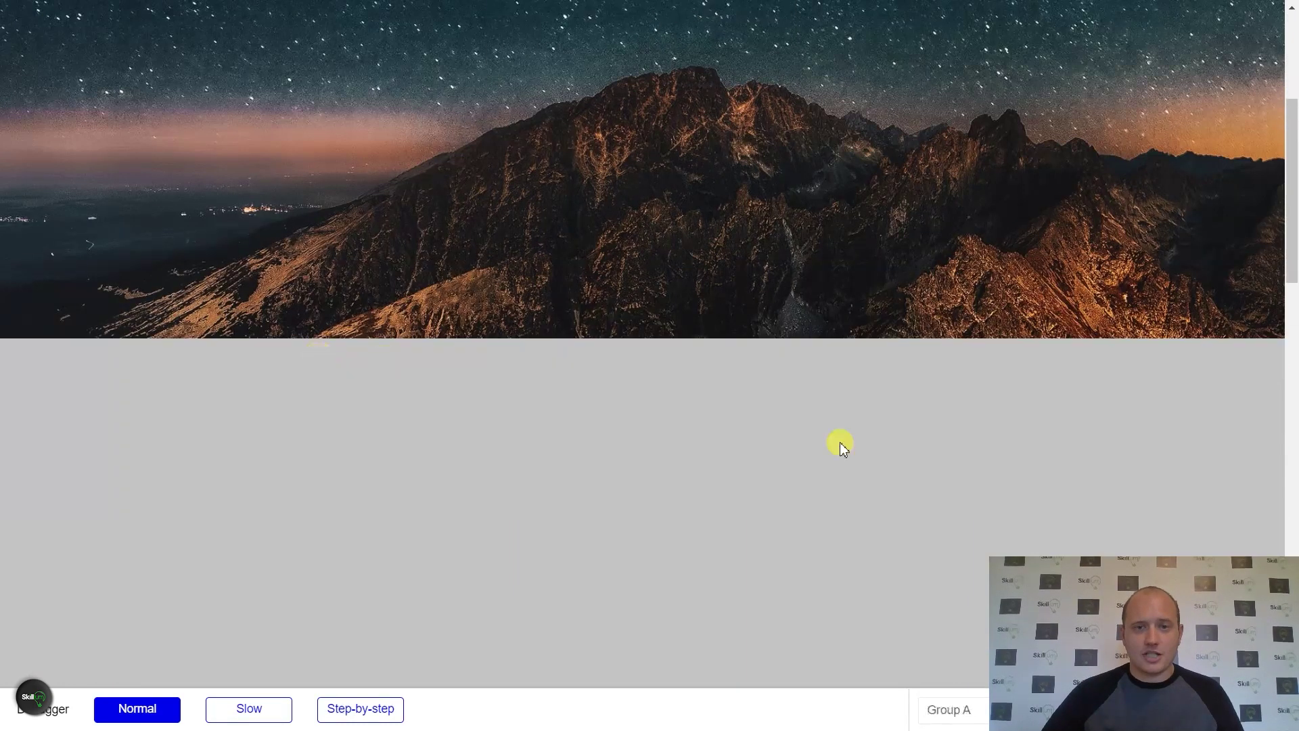
scroll(783, 254, up, 5)
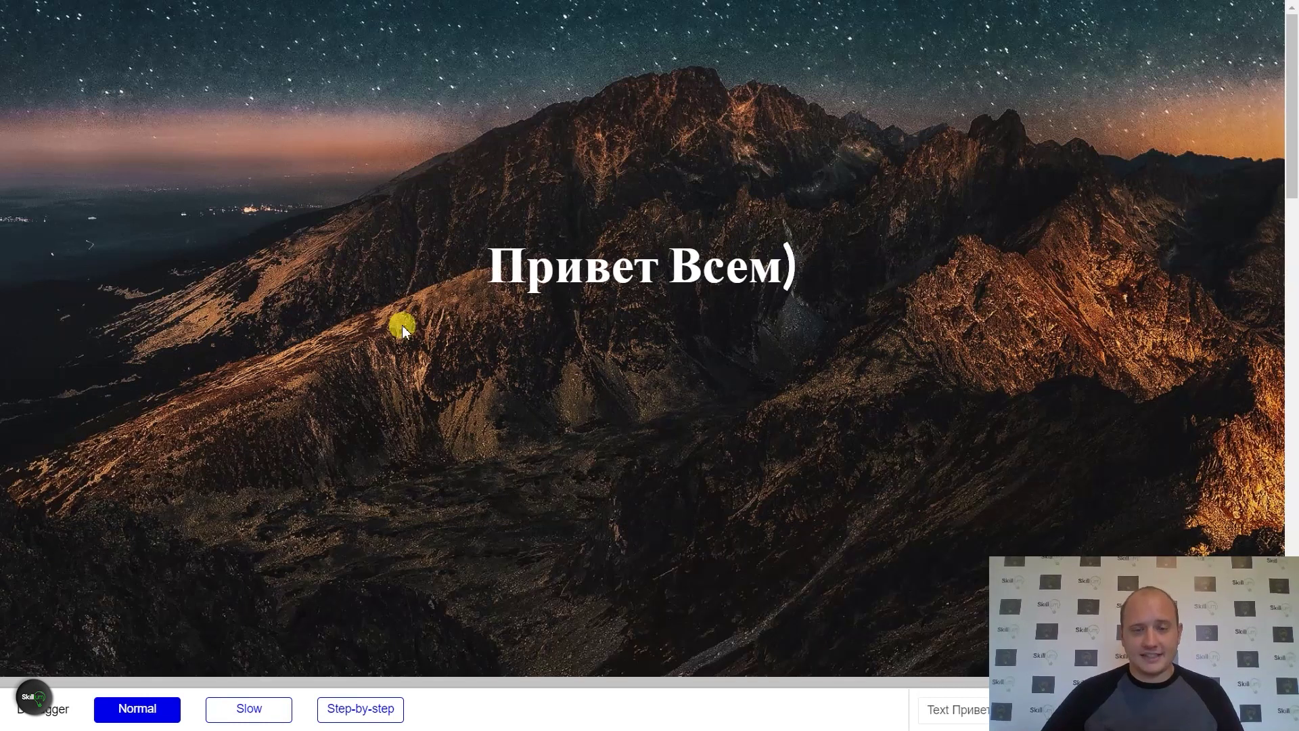
scroll(385, 345, down, 6)
scroll(378, 366, down, 6)
scroll(382, 362, up, 2)
scroll(383, 357, up, 8)
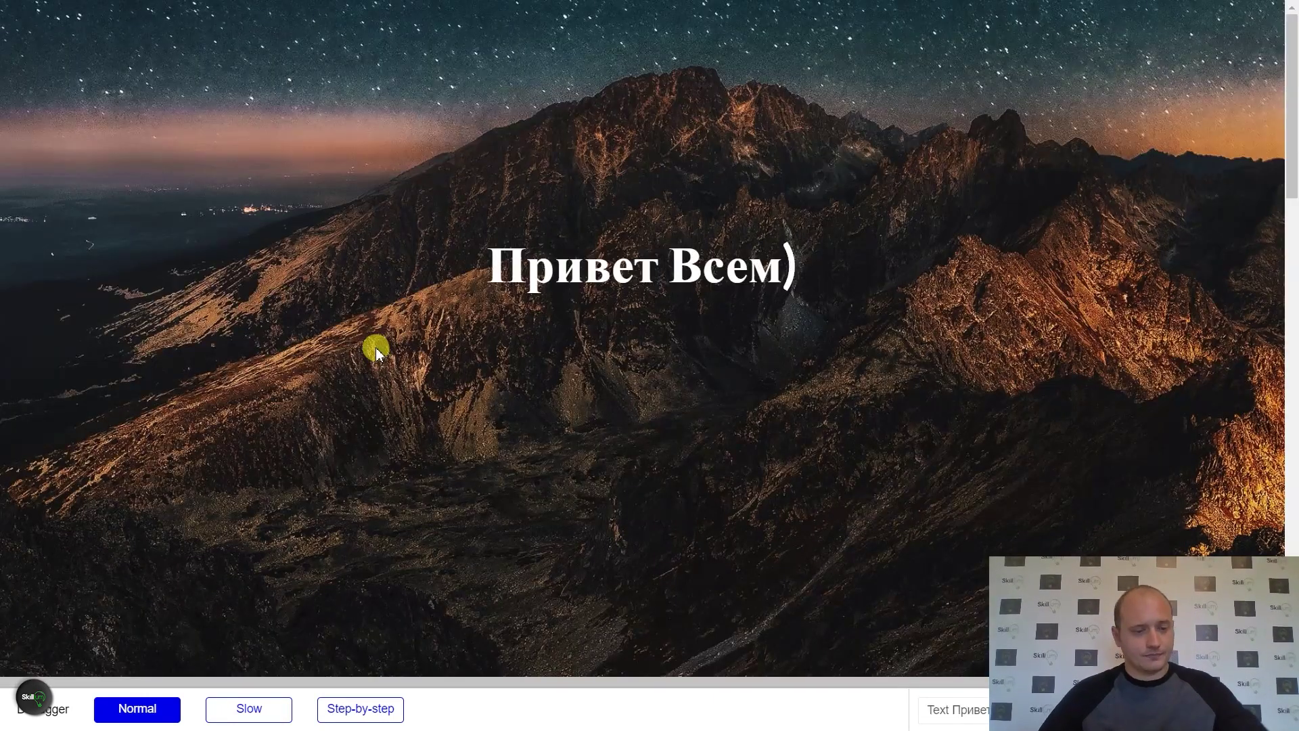
Return to the page editor and set the floating group's parallax effect factor to 0.4.
key(alt+Tab)
click(436, 228)
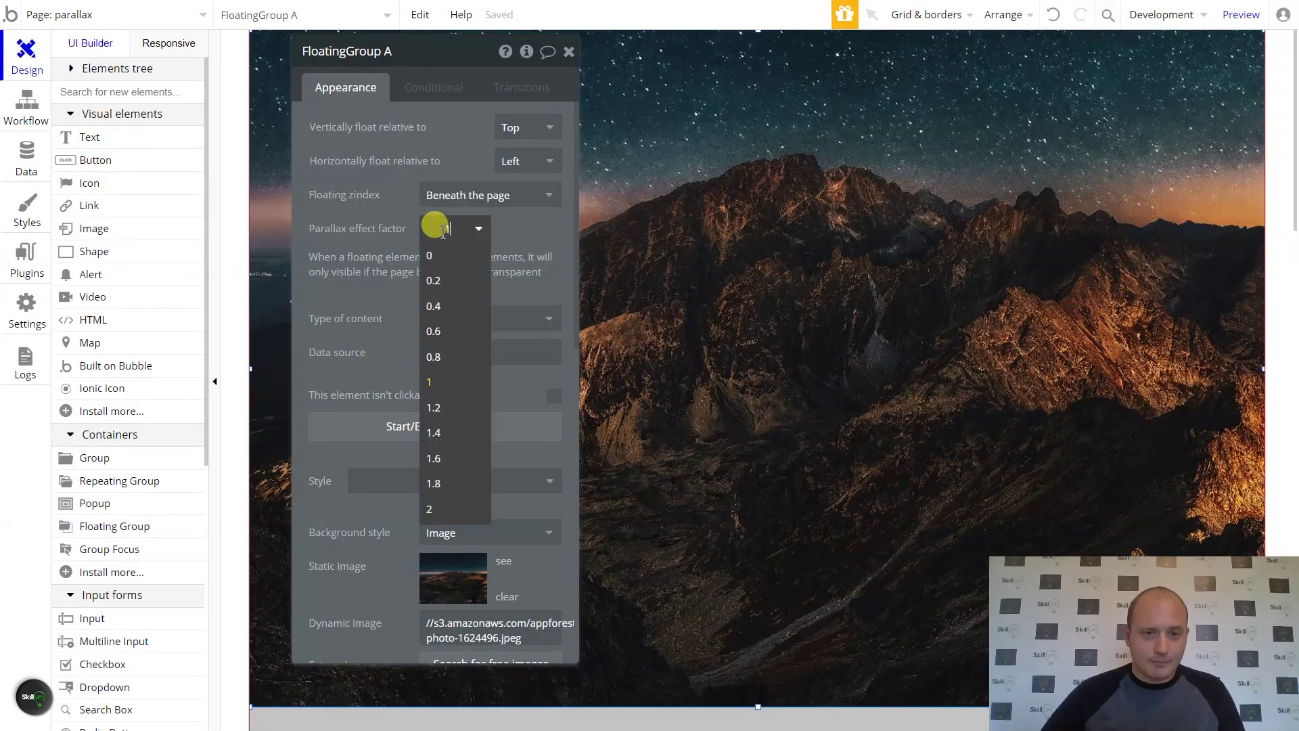
click(449, 308)
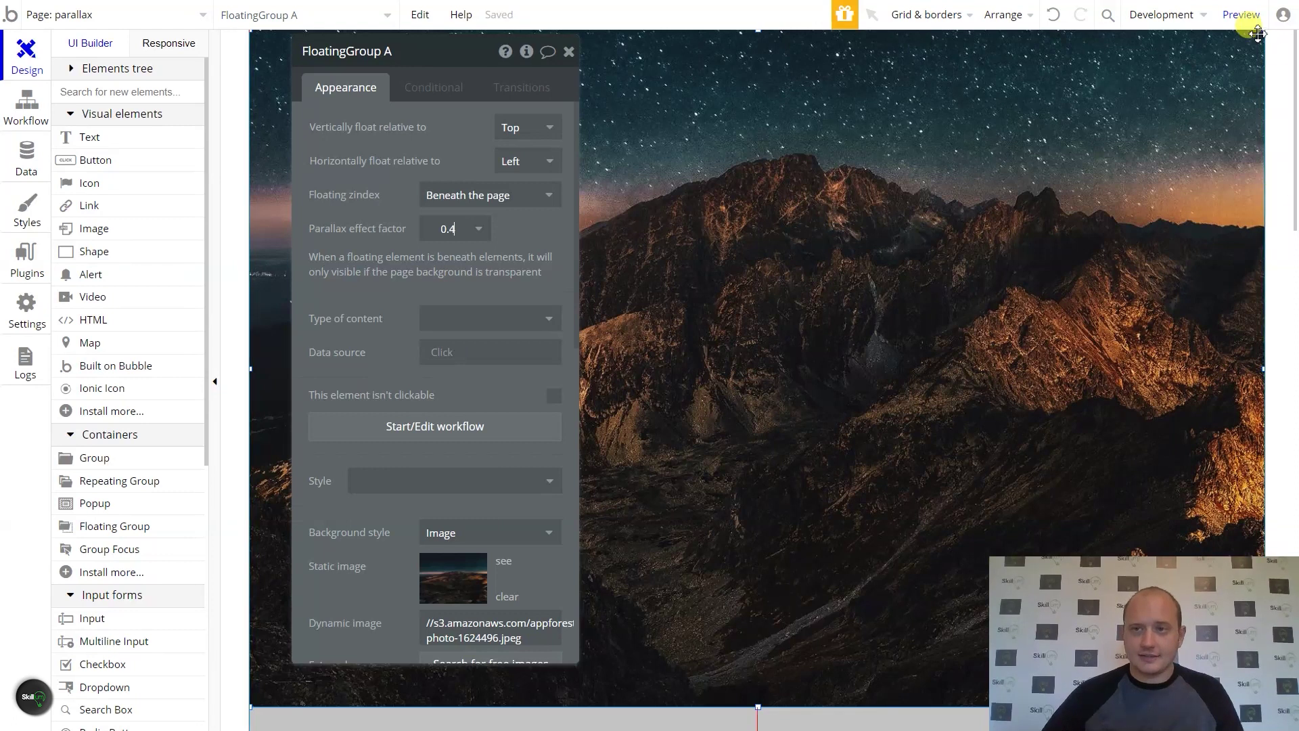
Preview the updated page, examine the parallax effect along its length, and return to the editor.
click(1240, 14)
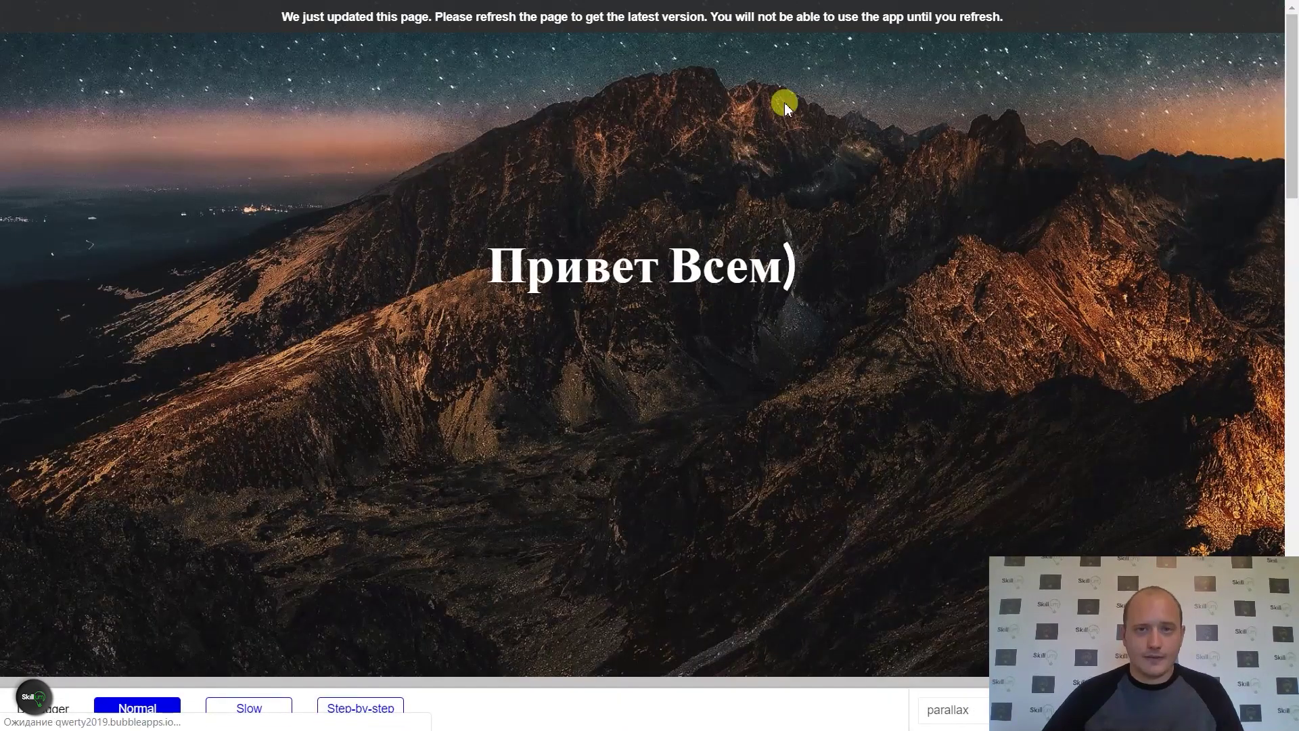
click(839, 39)
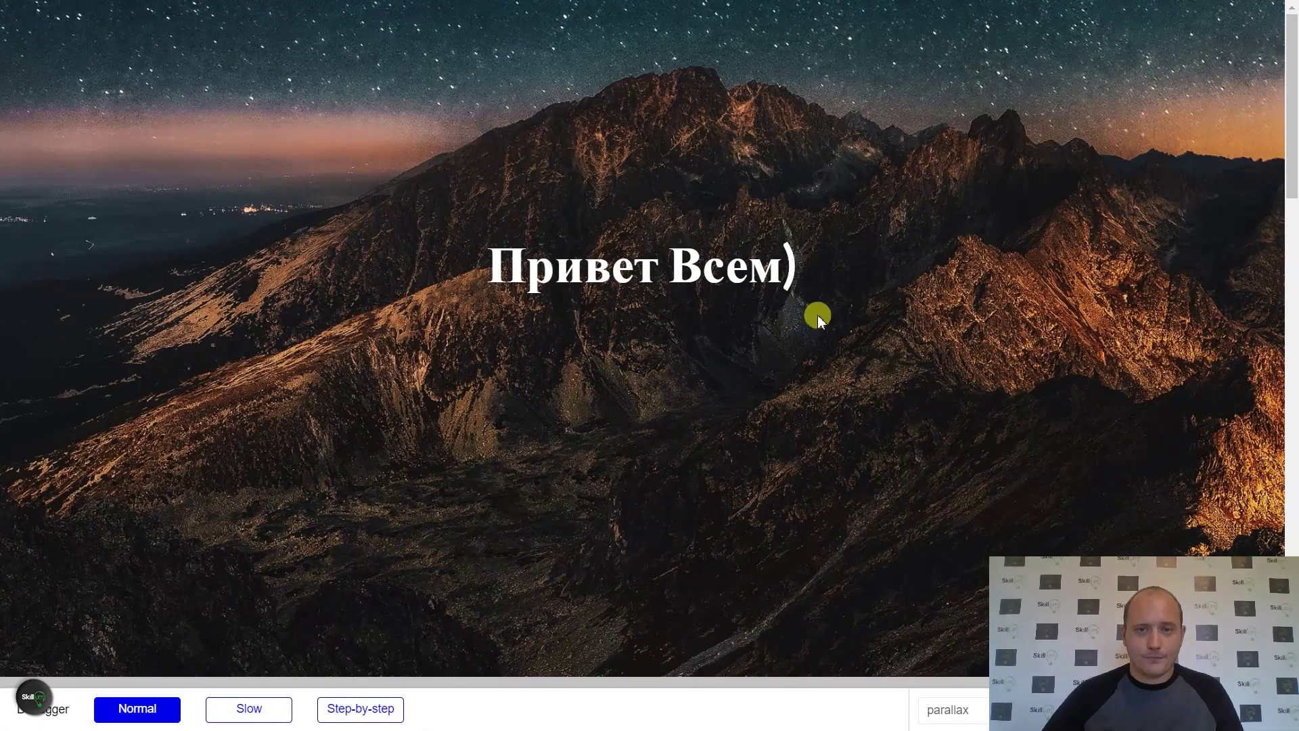
scroll(790, 394, down, 5)
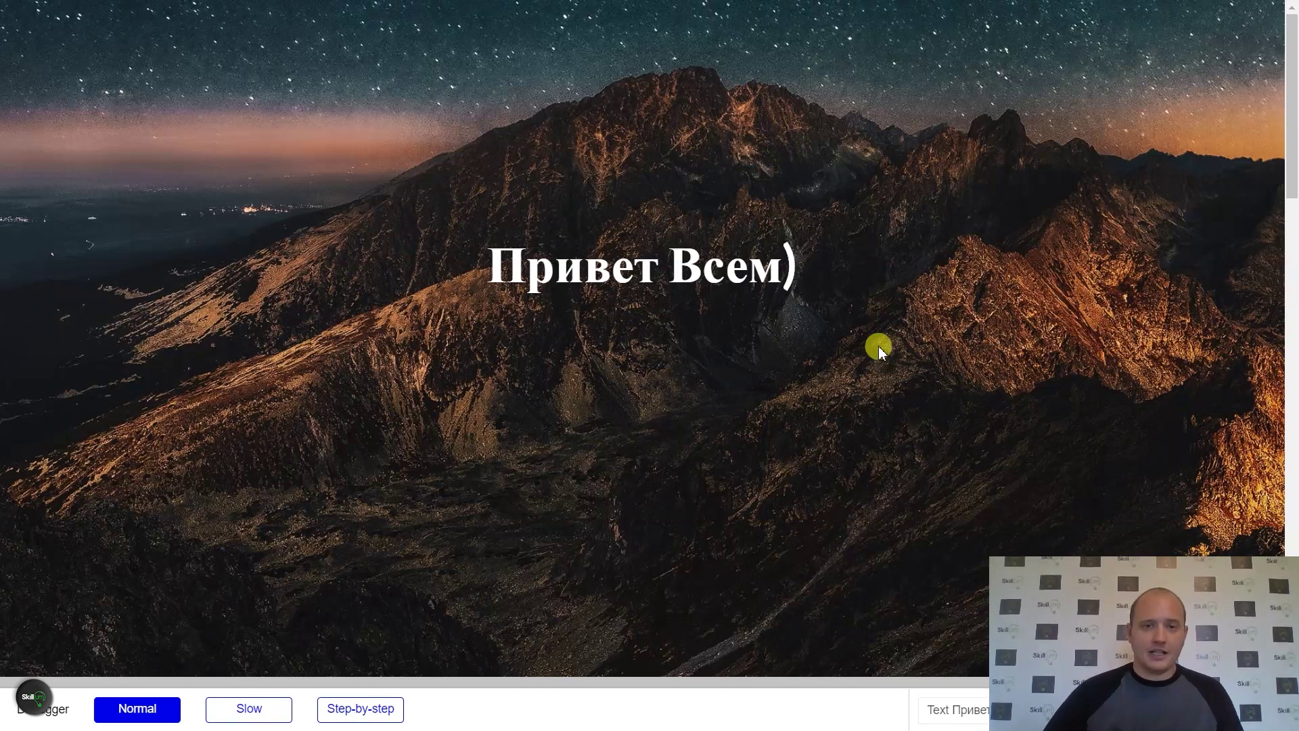
scroll(802, 304, down, 5)
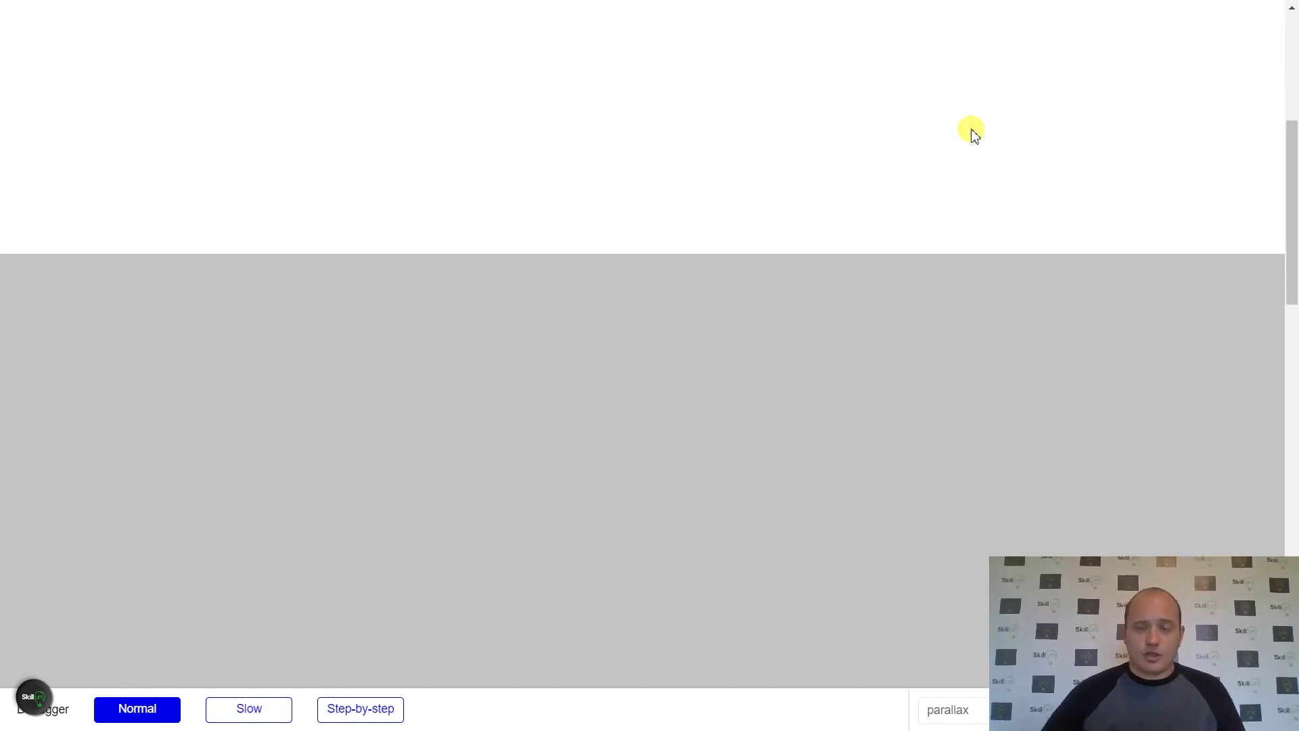
scroll(532, 170, down, 2)
scroll(531, 177, up, 2)
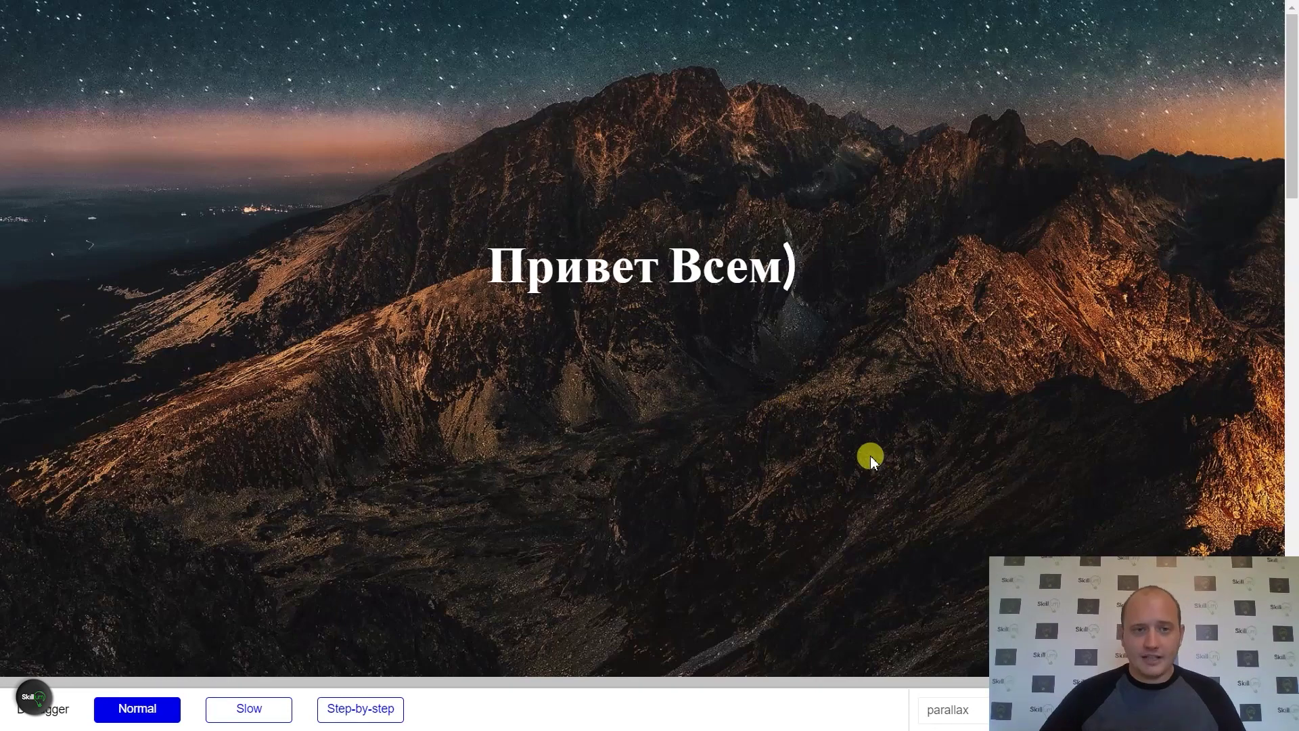
key(alt+Tab)
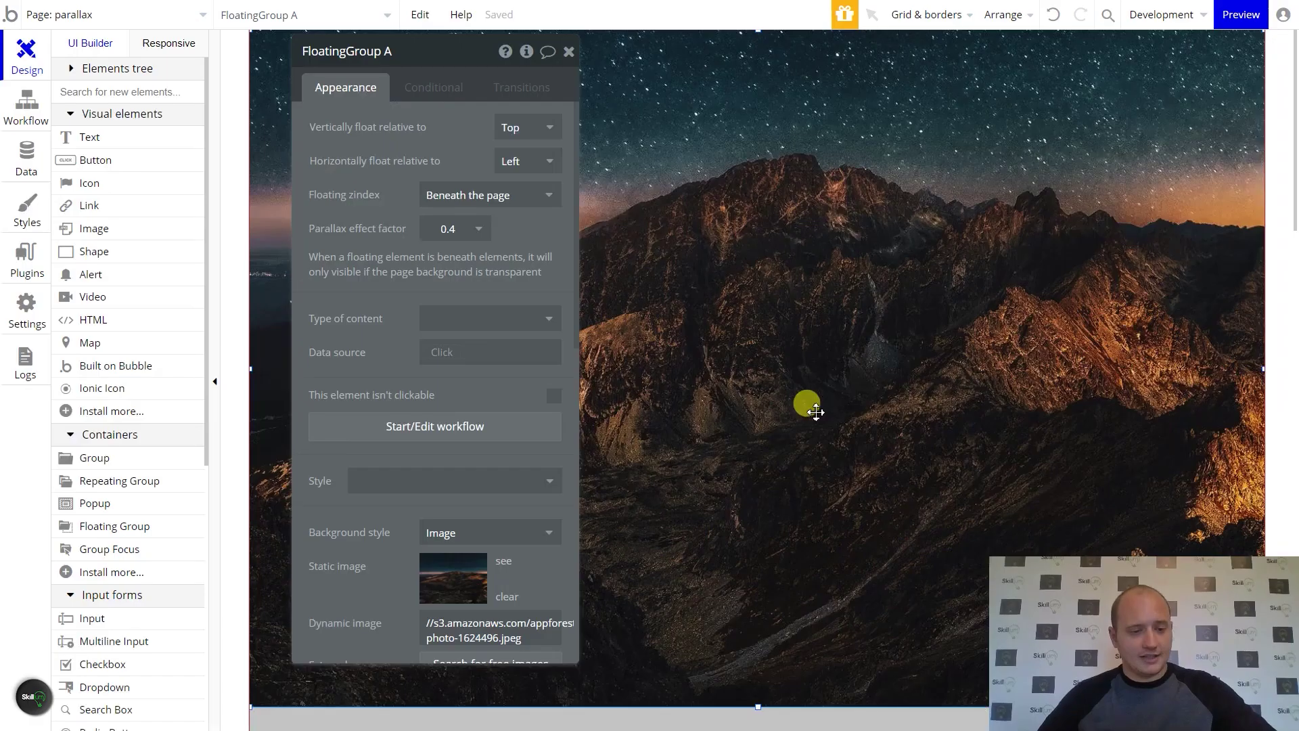